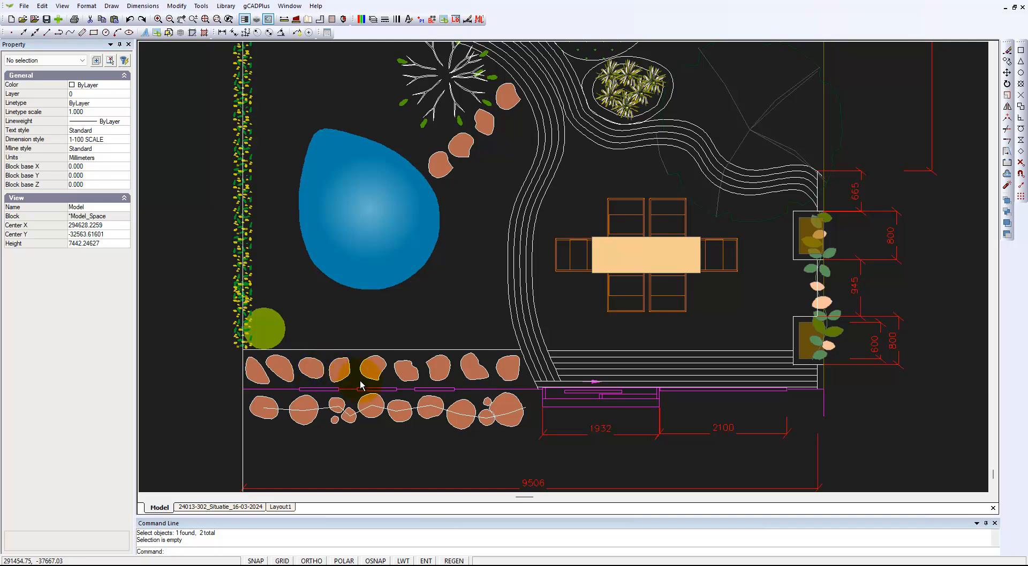
- Inspect the properties of the fifth stone in the upper row of stepping stones below the pond
click(377, 378)
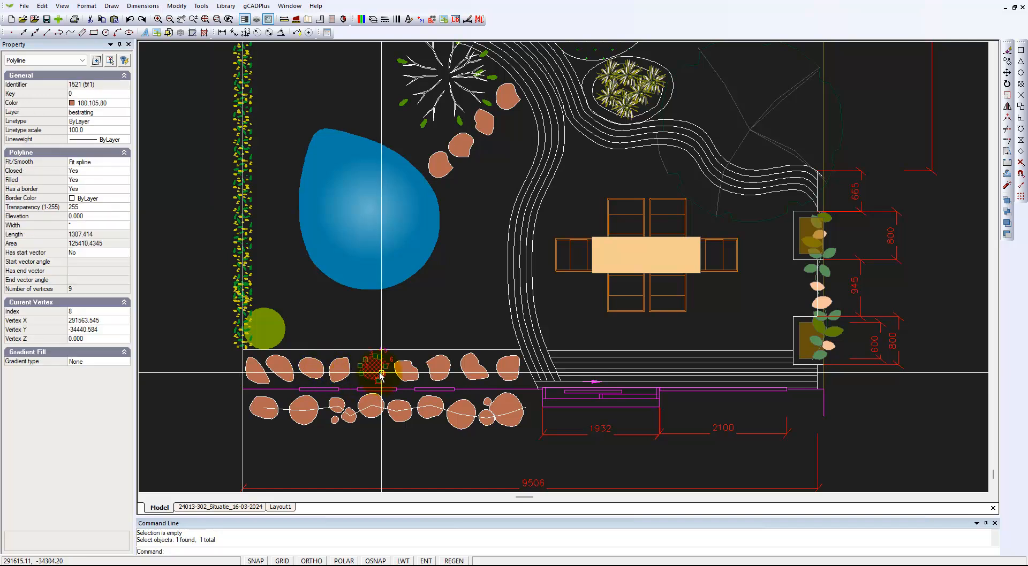
scroll(378, 378, up, 3)
scroll(374, 380, up, 2)
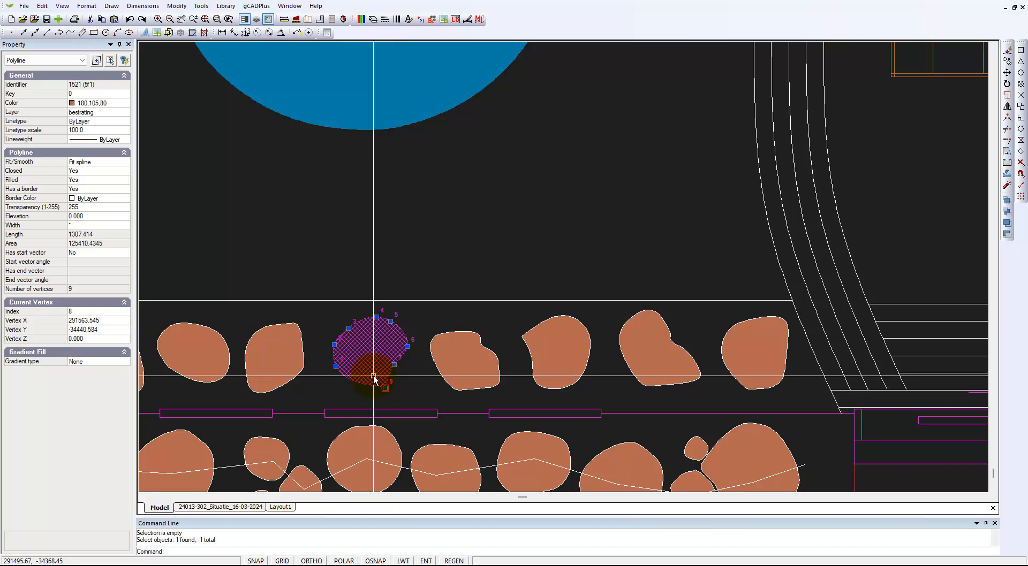
key(Escape)
scroll(374, 379, down, 3)
scroll(375, 380, down, 3)
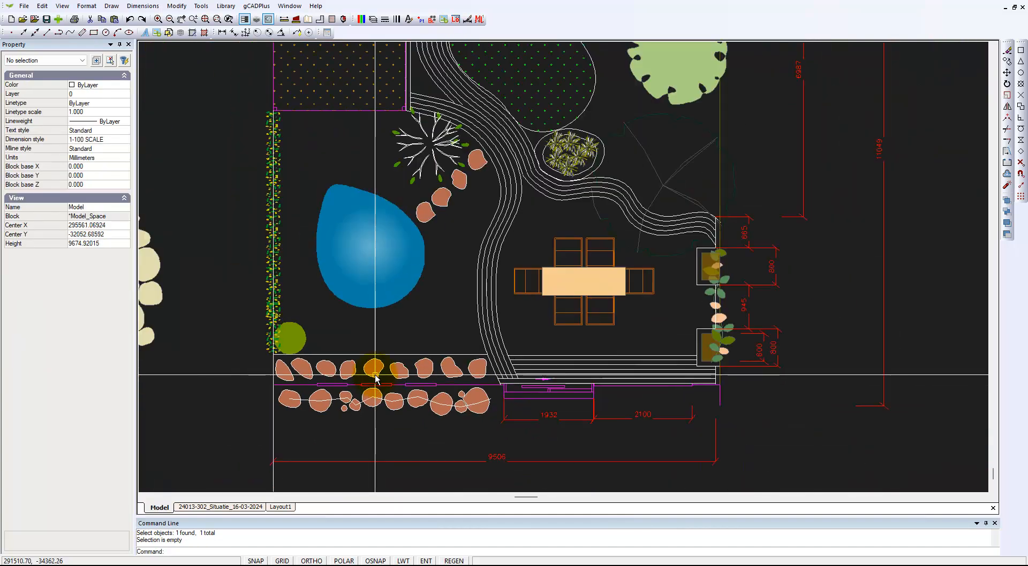
middle_drag(379, 380, 479, 372)
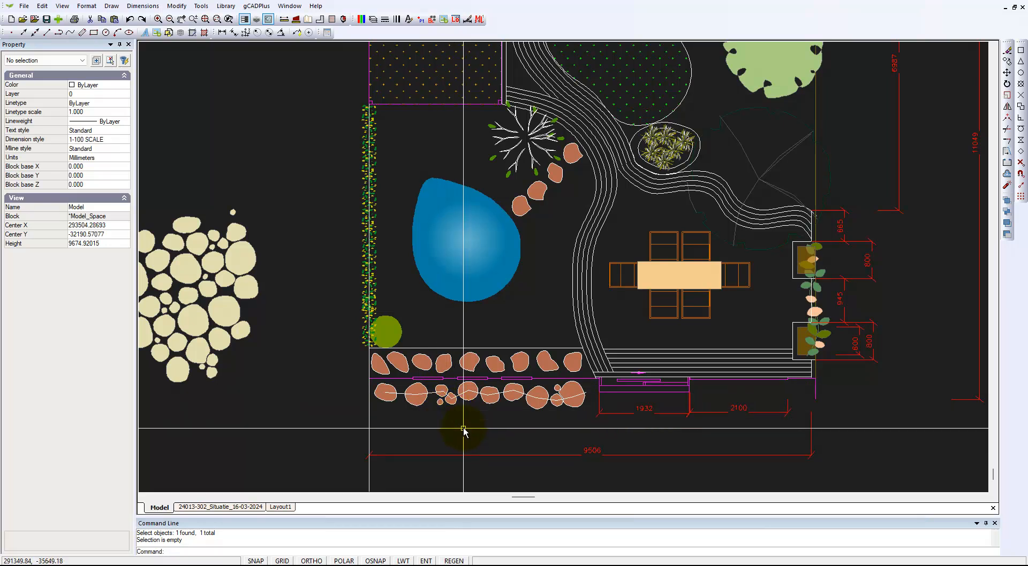
- Examine the block of beige rounded stones placed outside the garden plan
click(229, 325)
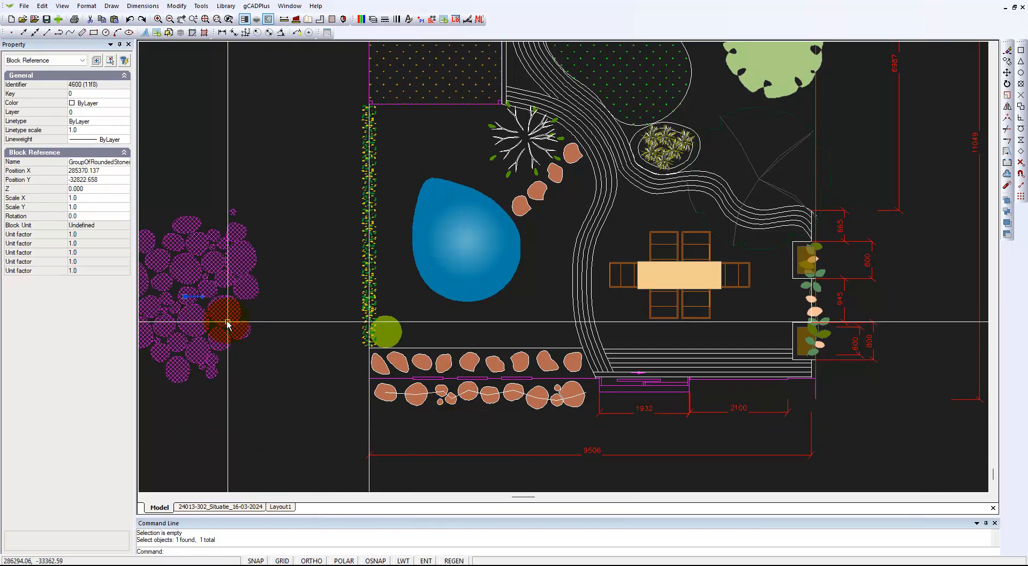
middle_drag(259, 340, 341, 339)
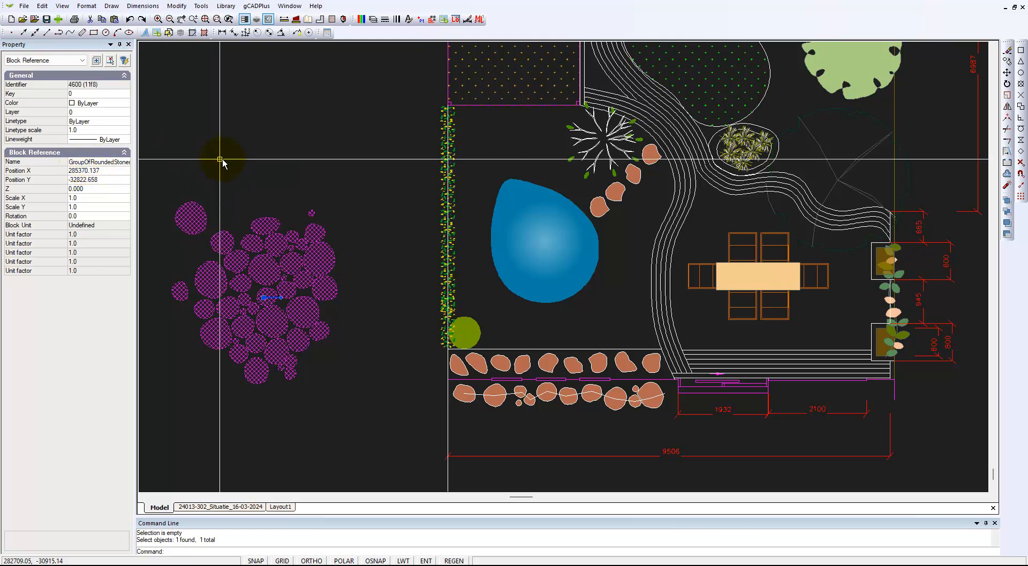
key(Escape)
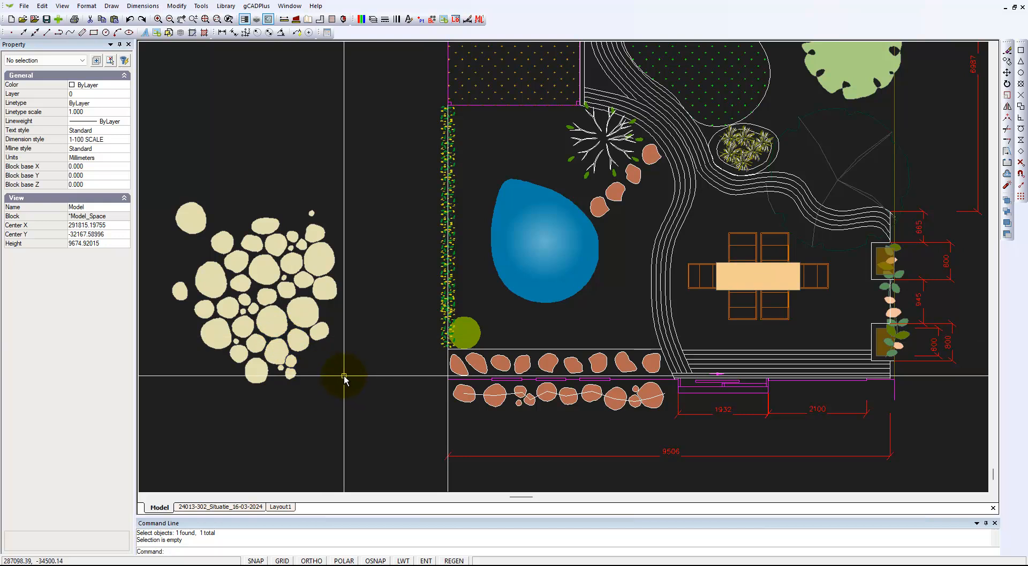
middle_drag(489, 395, 413, 375)
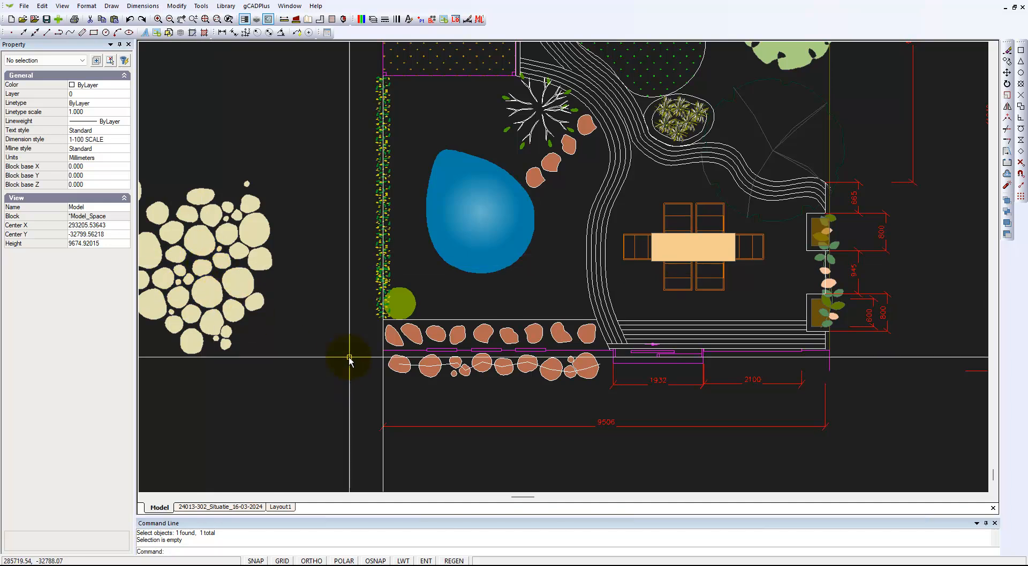
- Compare the properties of individual stones in the upper and lower stepping-stone rows
scroll(487, 381, up, 2)
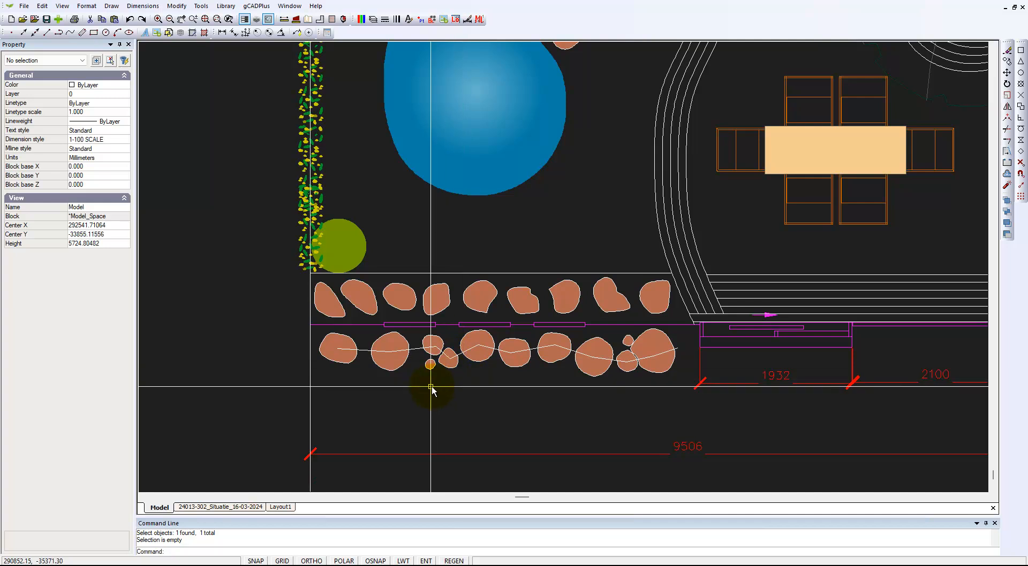
click(327, 299)
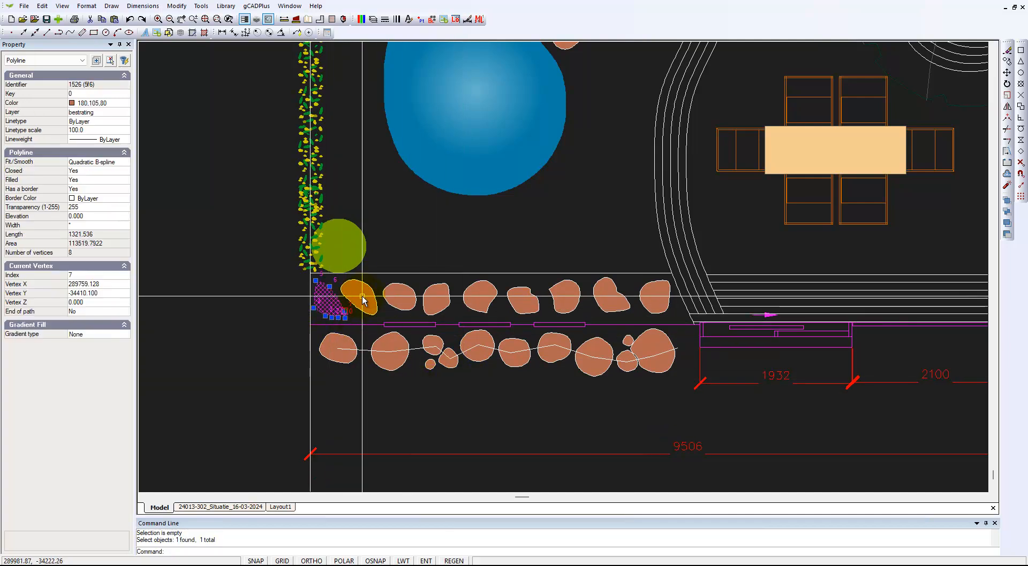
click(362, 299)
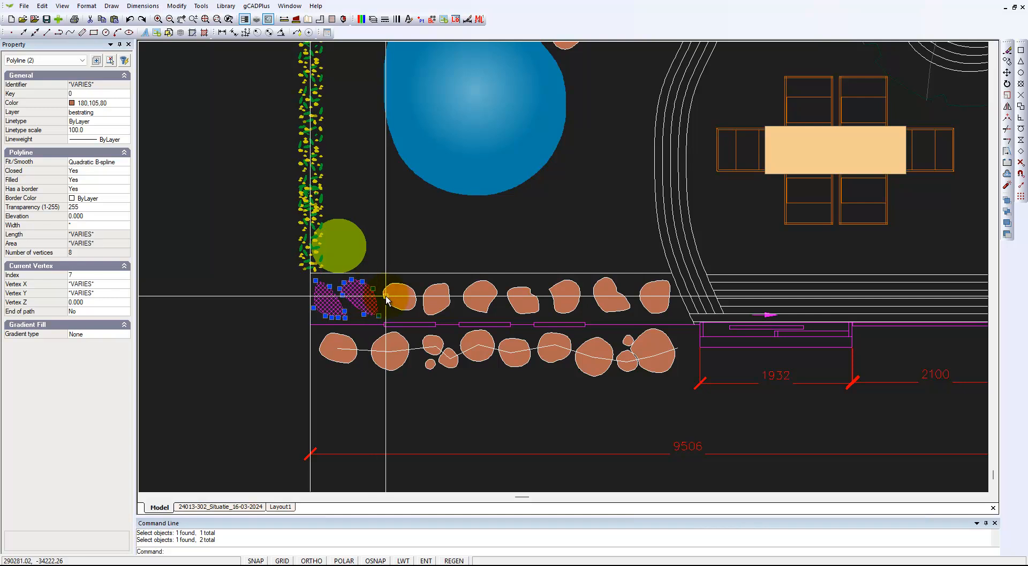
key(Escape)
click(338, 348)
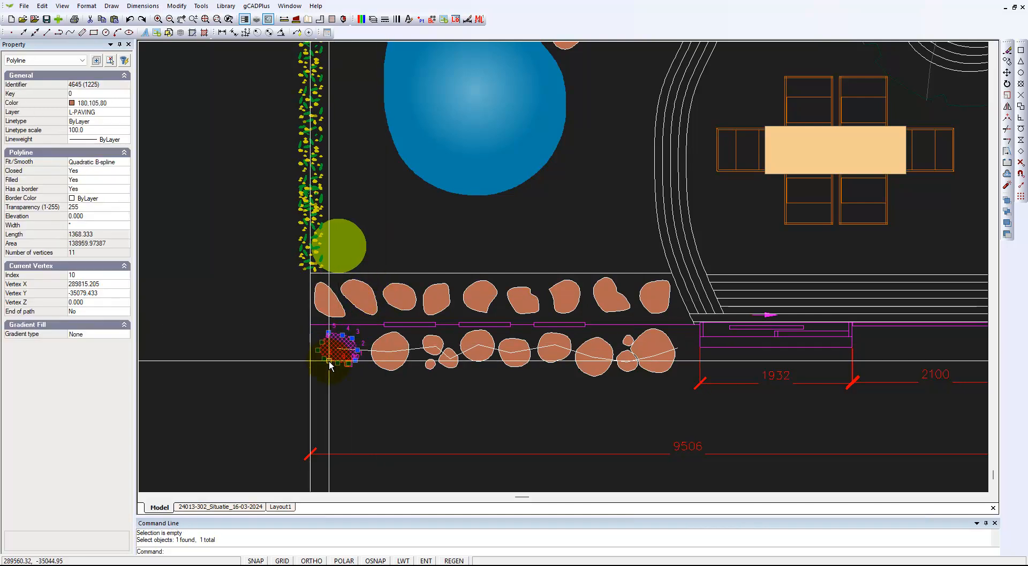
key(Escape)
click(331, 313)
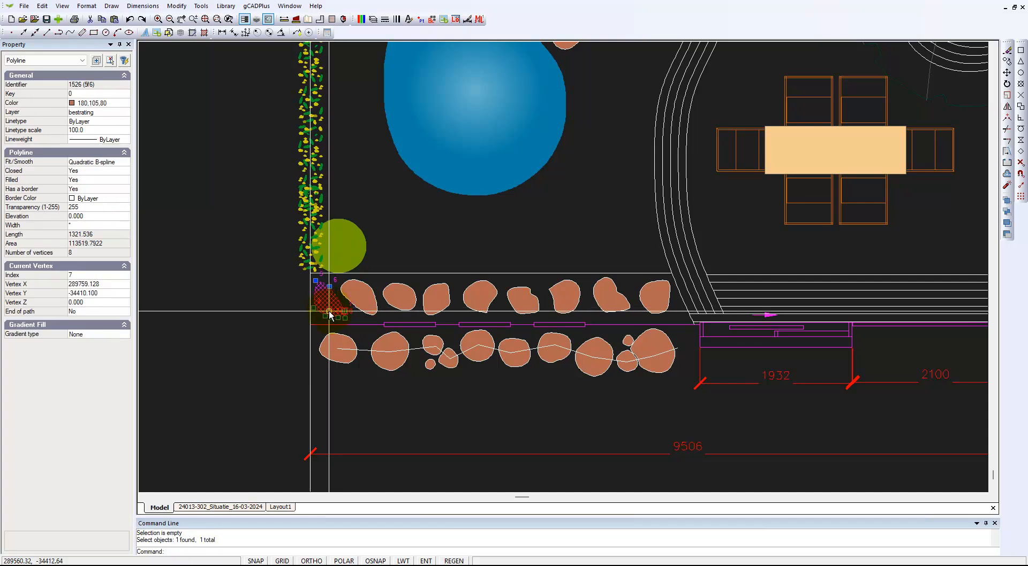
key(Escape)
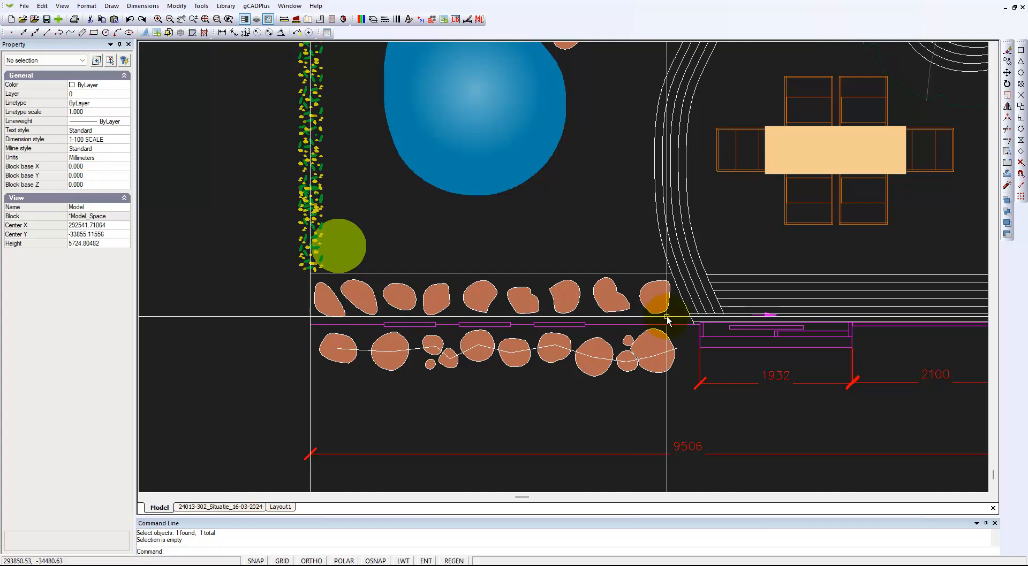
- Delete all nine stones of the upper row in the strip below the pond
drag(556, 314, 339, 305)
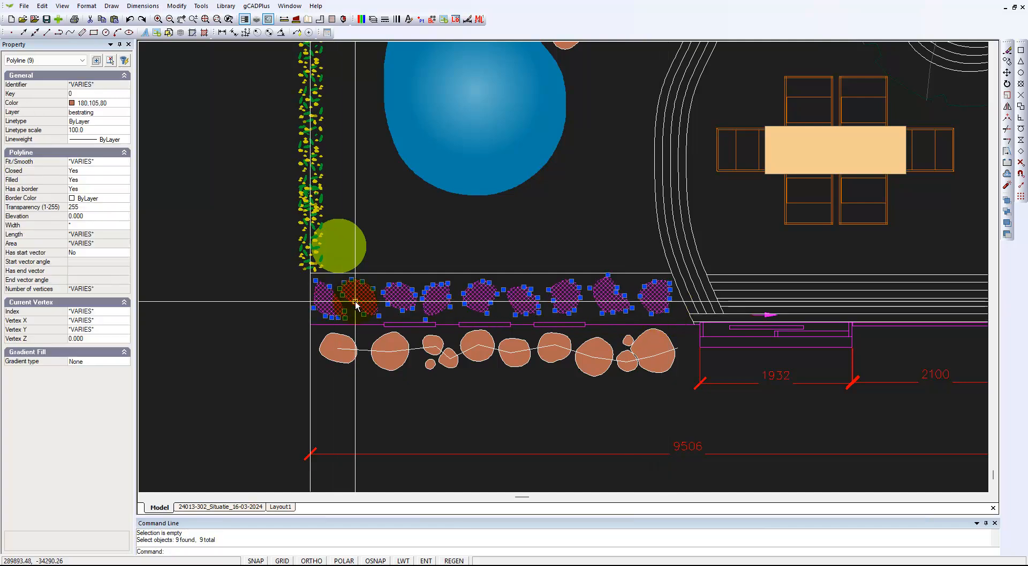
key(Delete)
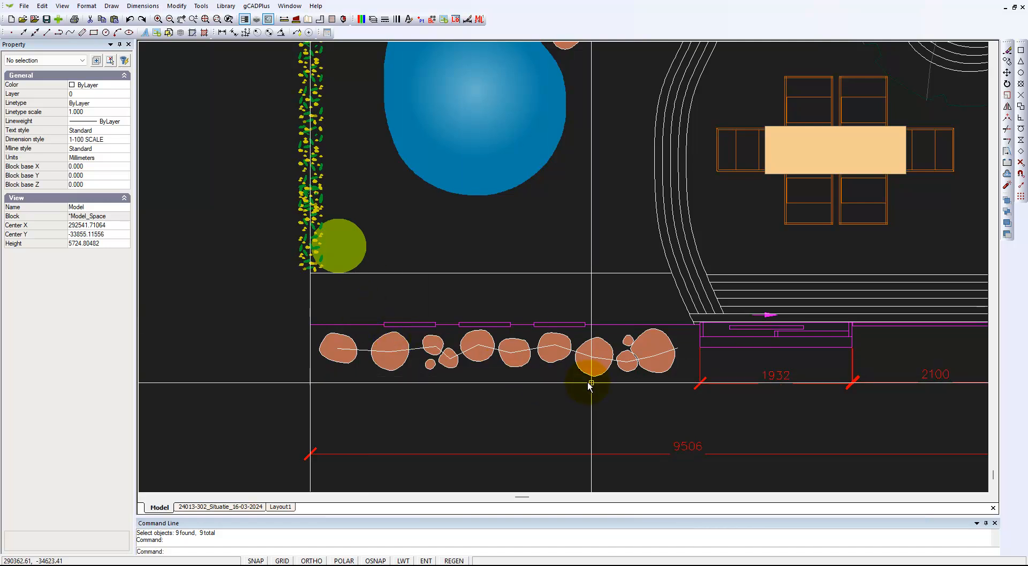
- Turn on polar tracking and select the remaining row of stones together with the polyline running through them
drag(528, 383, 328, 344)
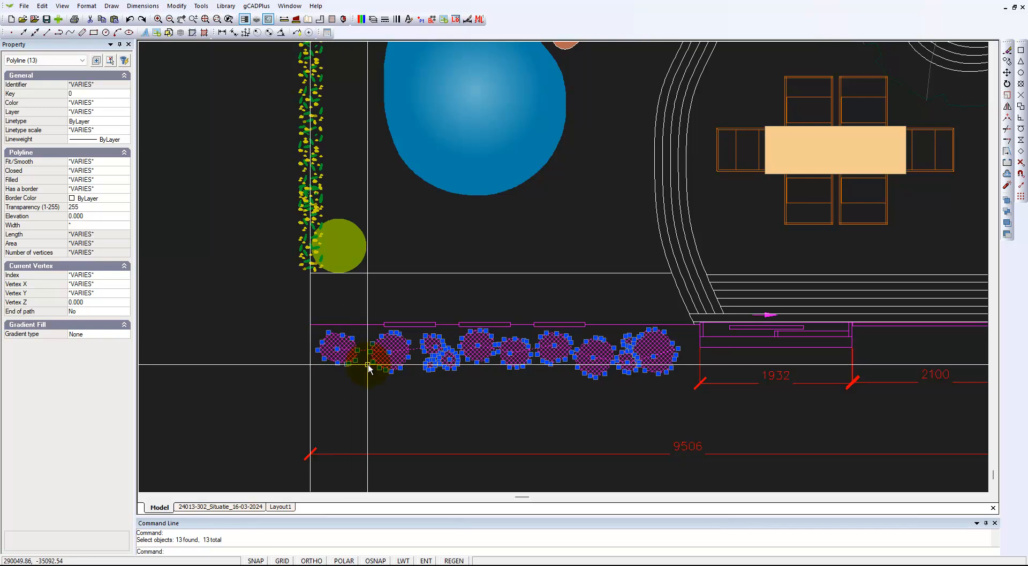
click(344, 561)
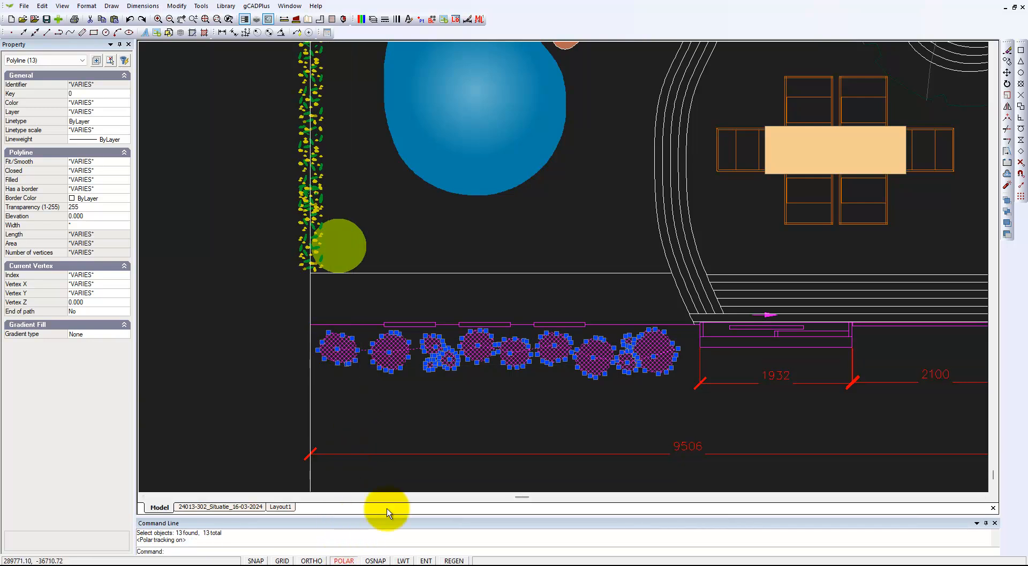
click(654, 356)
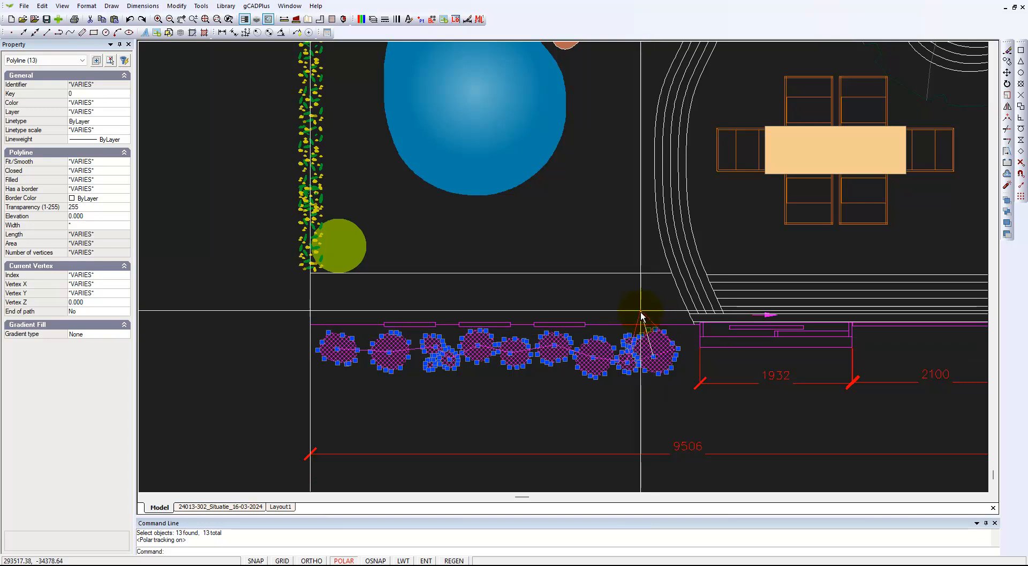
key(Escape)
key(Escape)
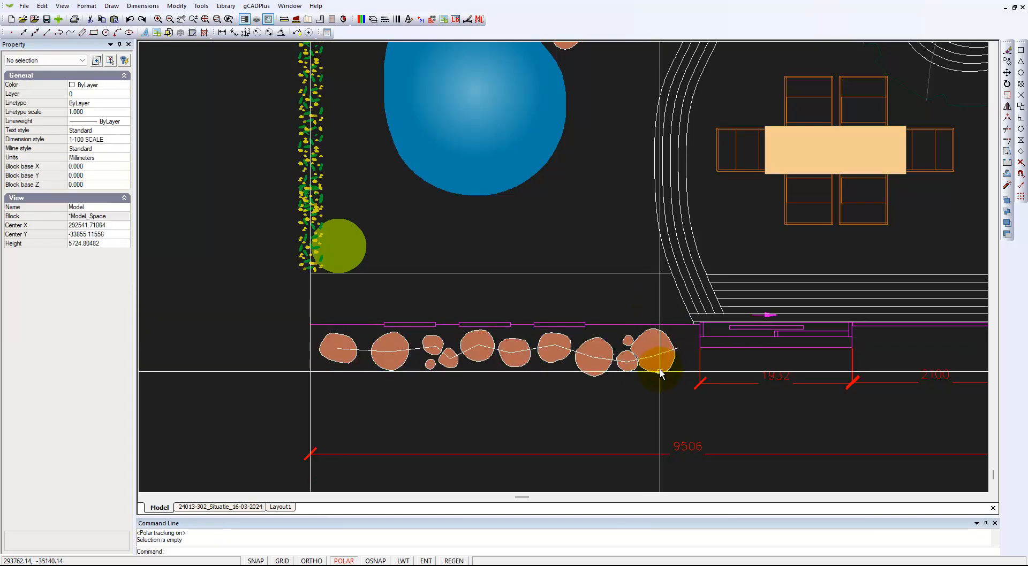
click(650, 393)
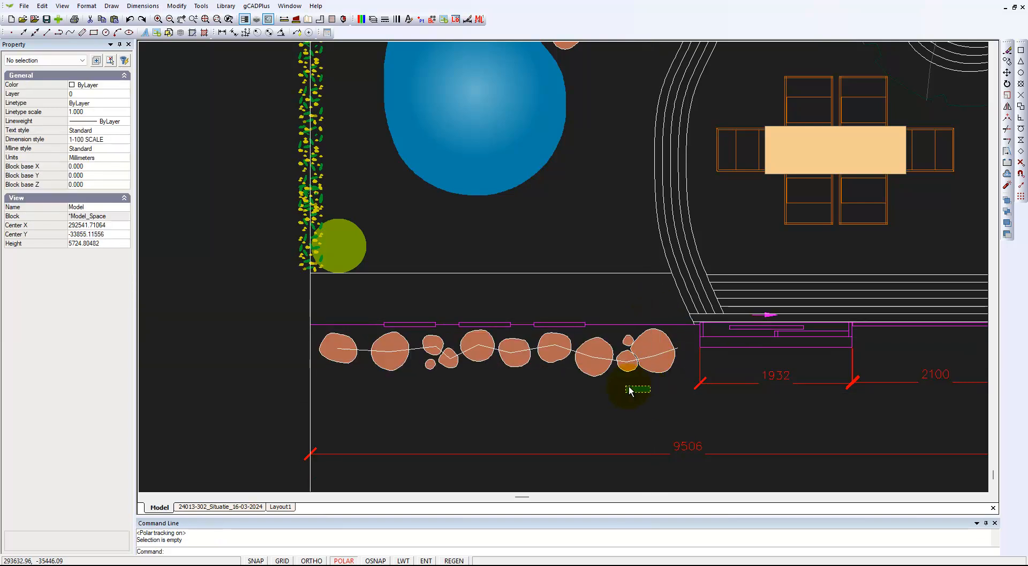
click(347, 343)
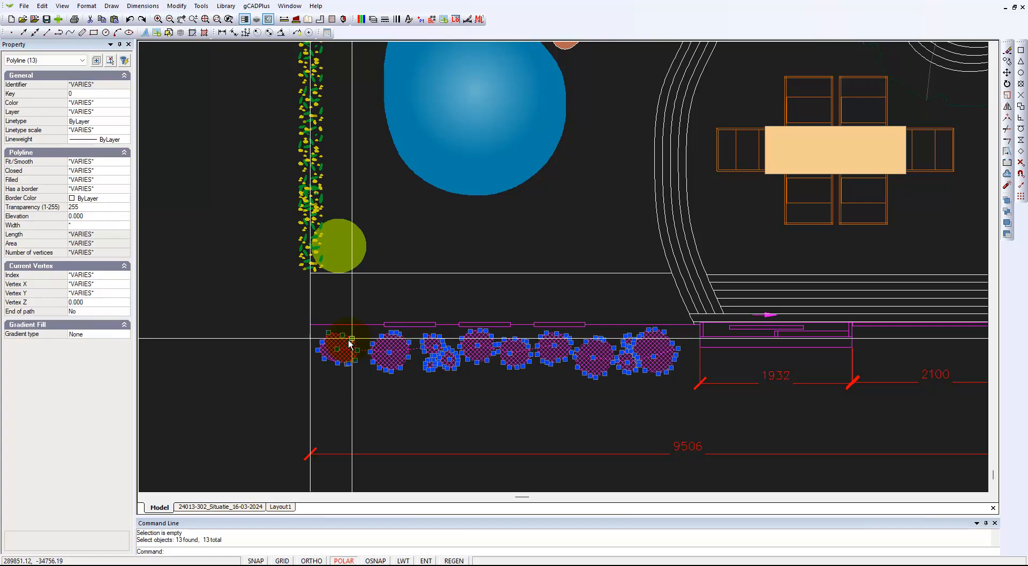
right_click(509, 399)
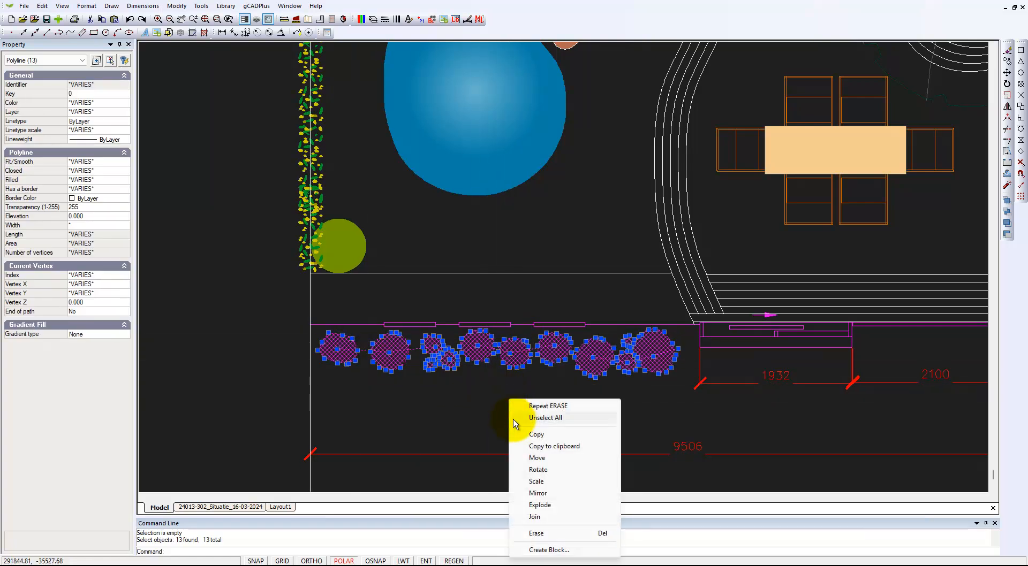
click(538, 458)
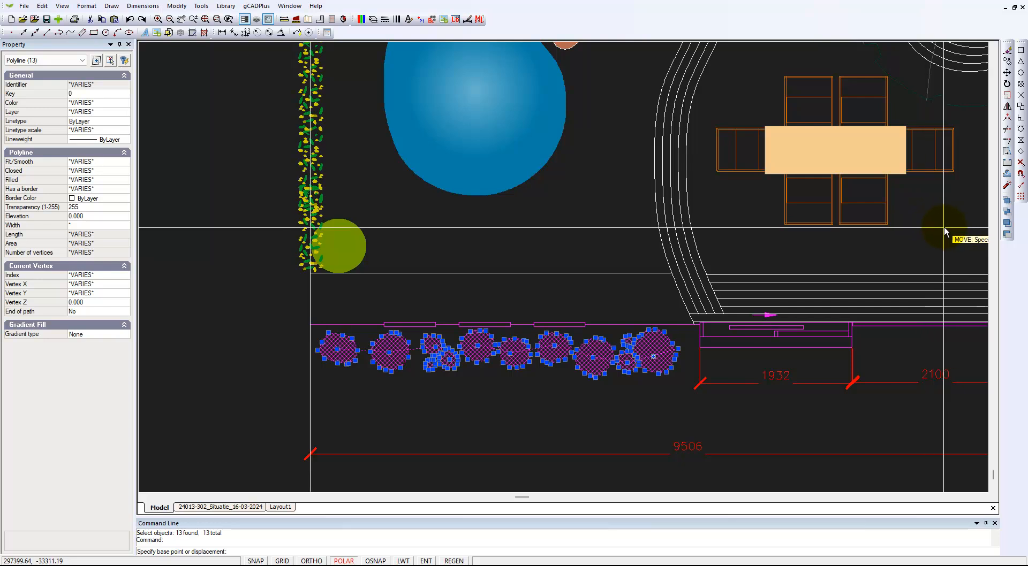
click(1021, 176)
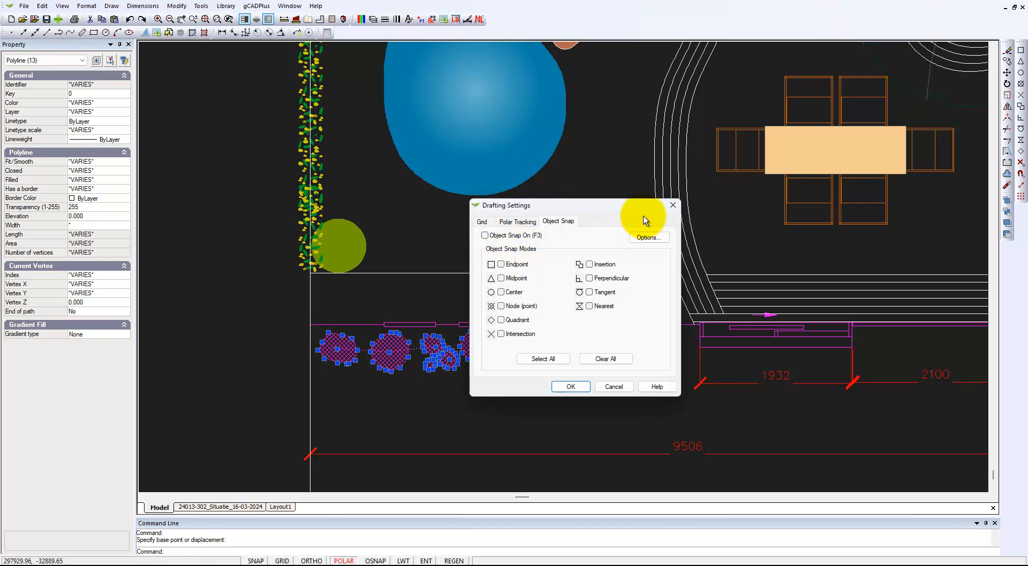
click(672, 205)
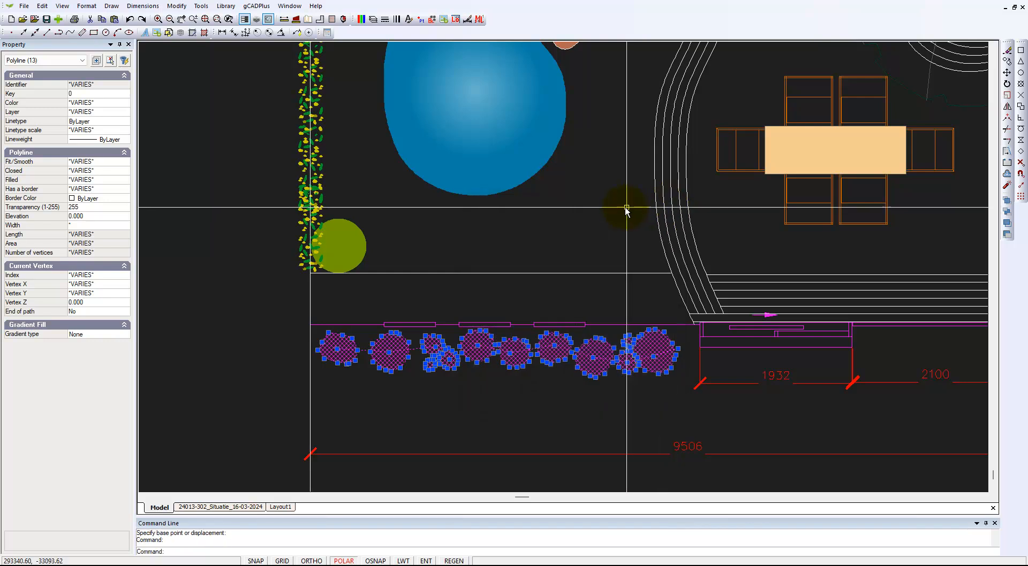
- Move the selected stones and their polyline straight up into the emptied strip between the pond area and the magenta boundary line
right_click(571, 401)
click(598, 458)
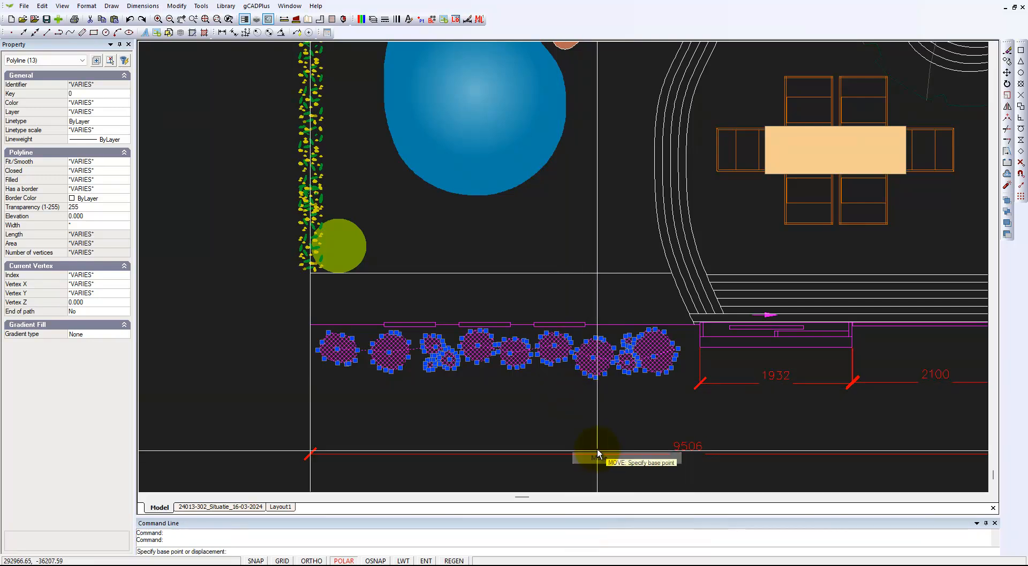
click(552, 352)
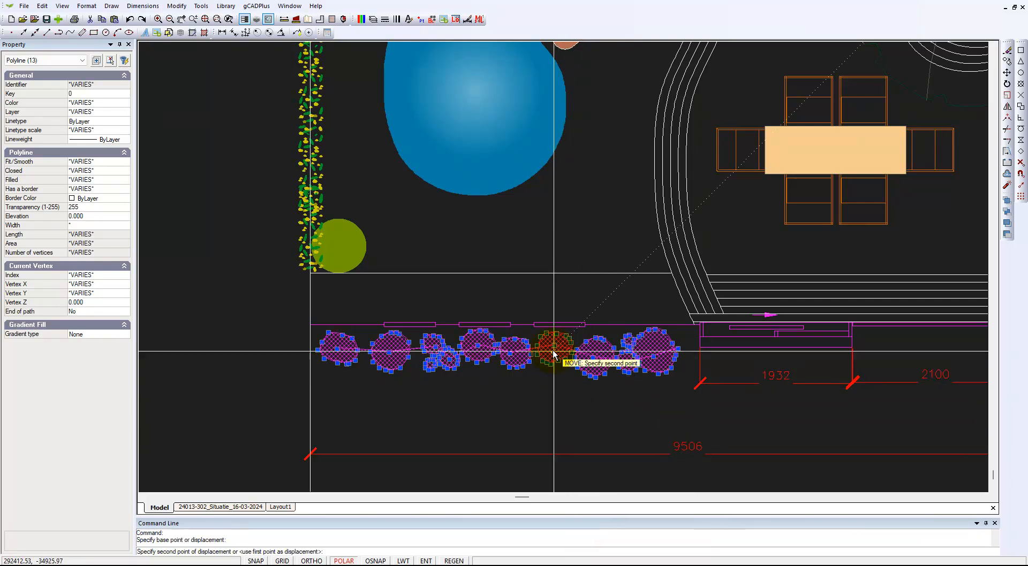
click(552, 303)
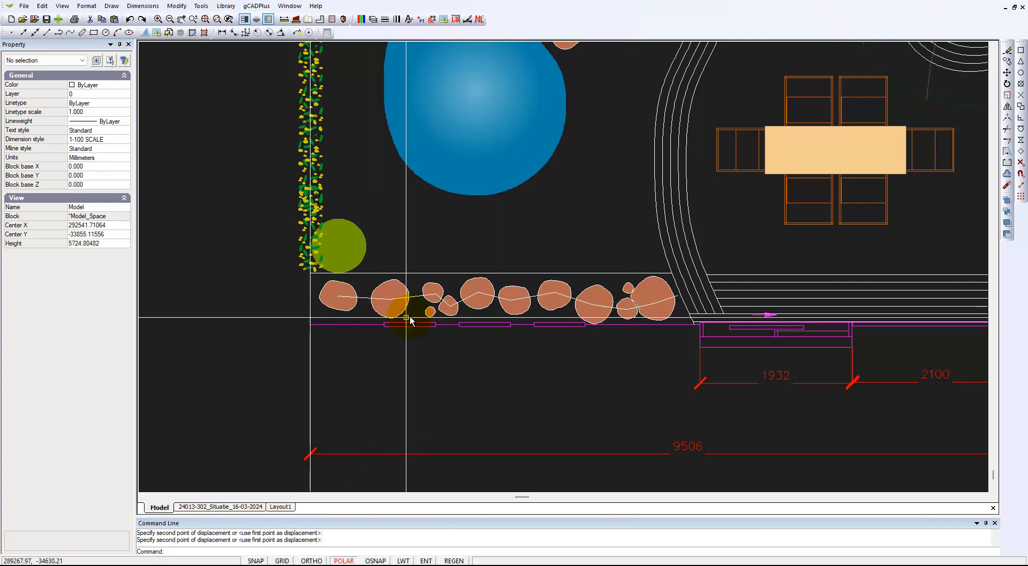
- Smooth the polyline running through the stones by setting its fit type to Quadratic B-spline
click(600, 305)
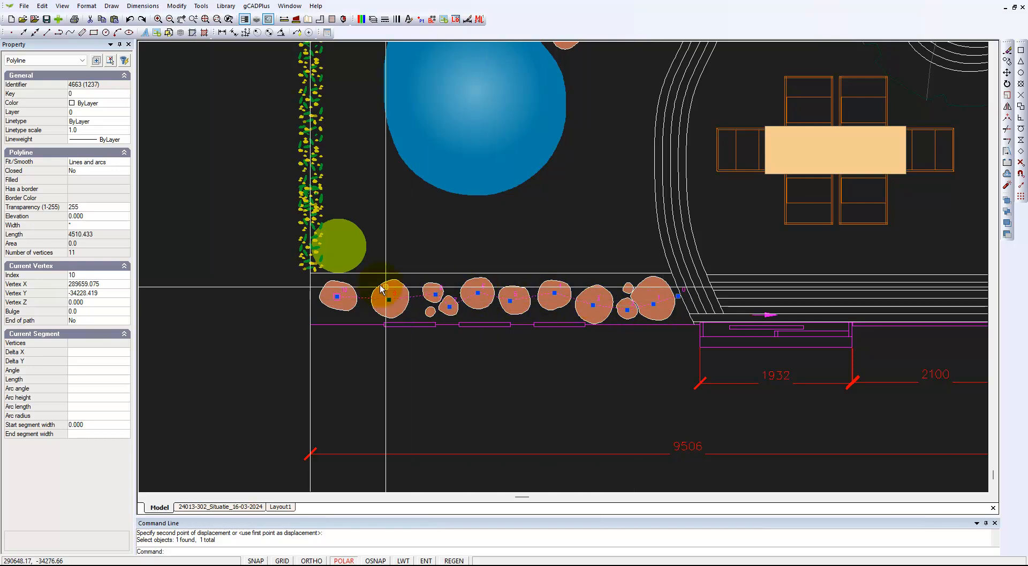
click(128, 167)
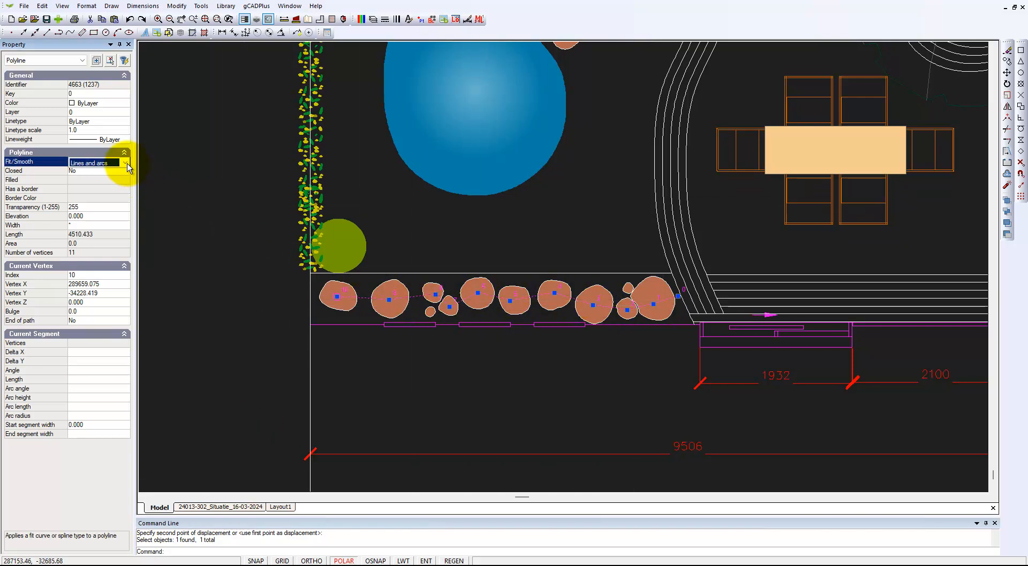
click(126, 163)
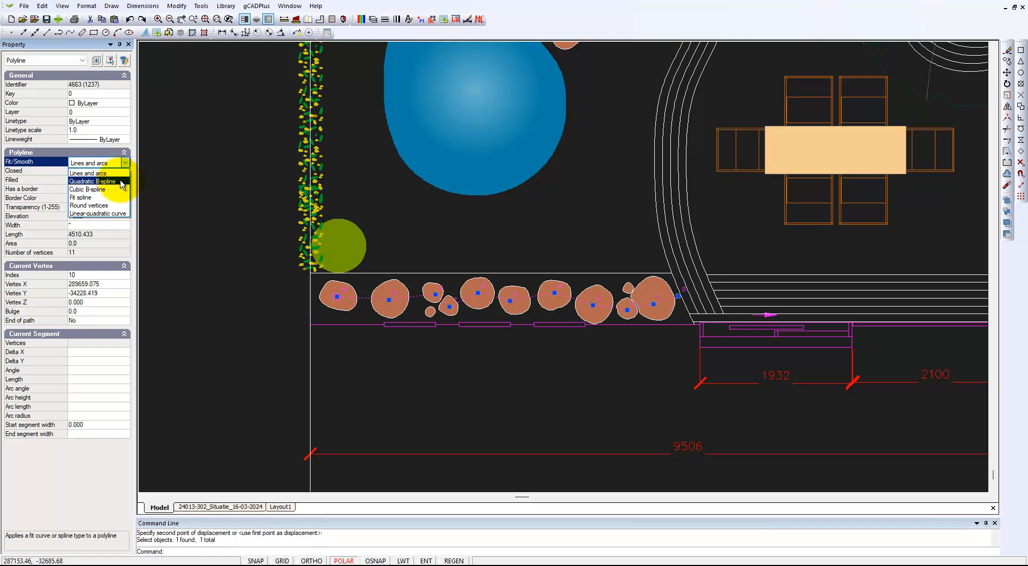
click(121, 182)
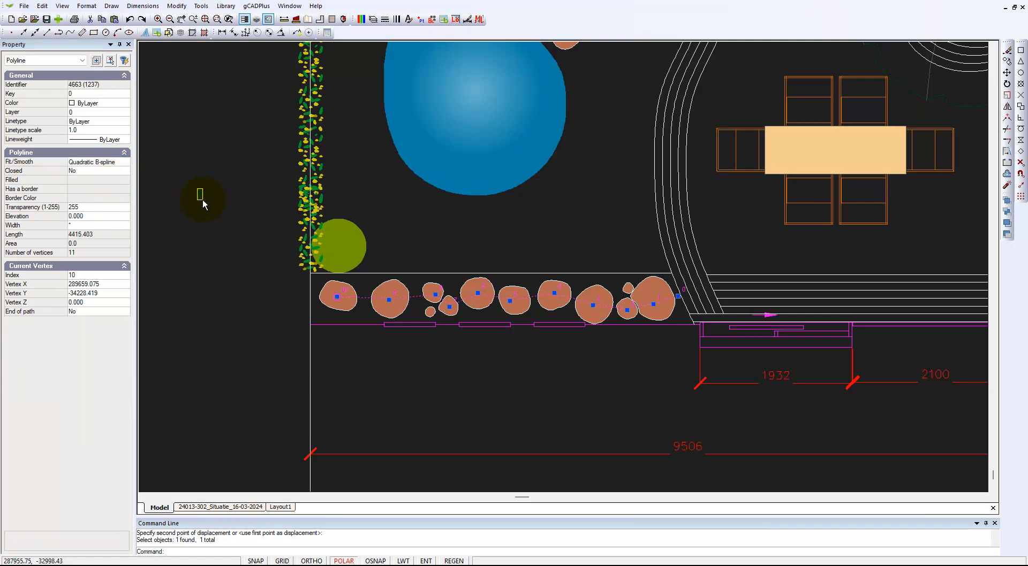
key(Escape)
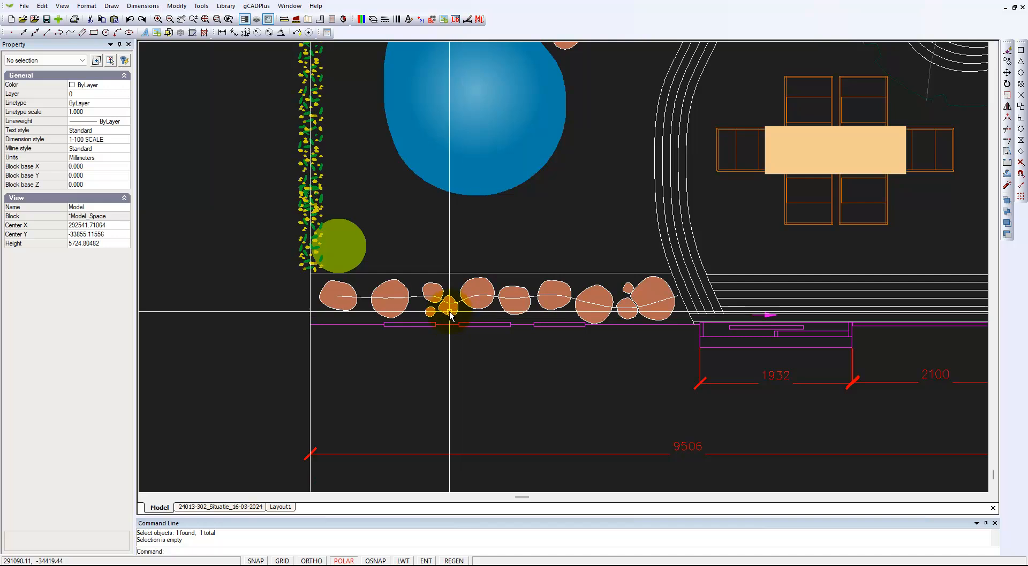
- Select the polyline running through the stones and open the linetype file gCADiso.lin as the source for loading new linetypes
click(413, 297)
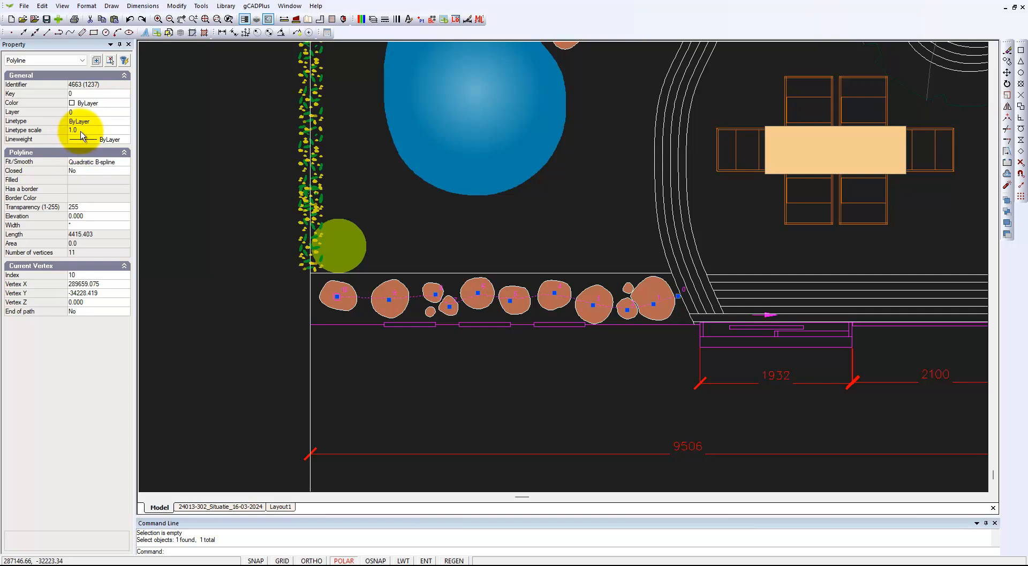
key(Escape)
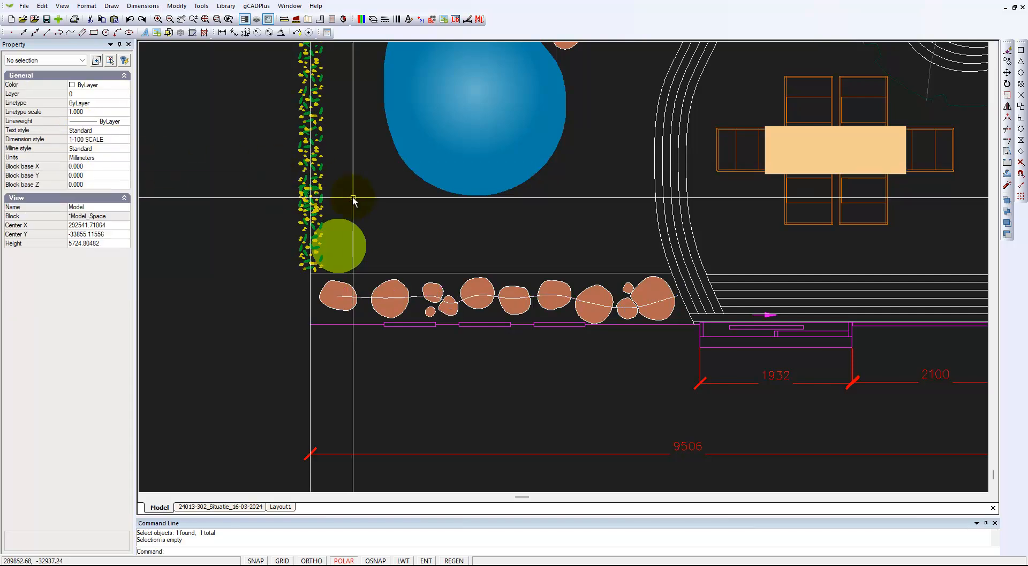
click(412, 297)
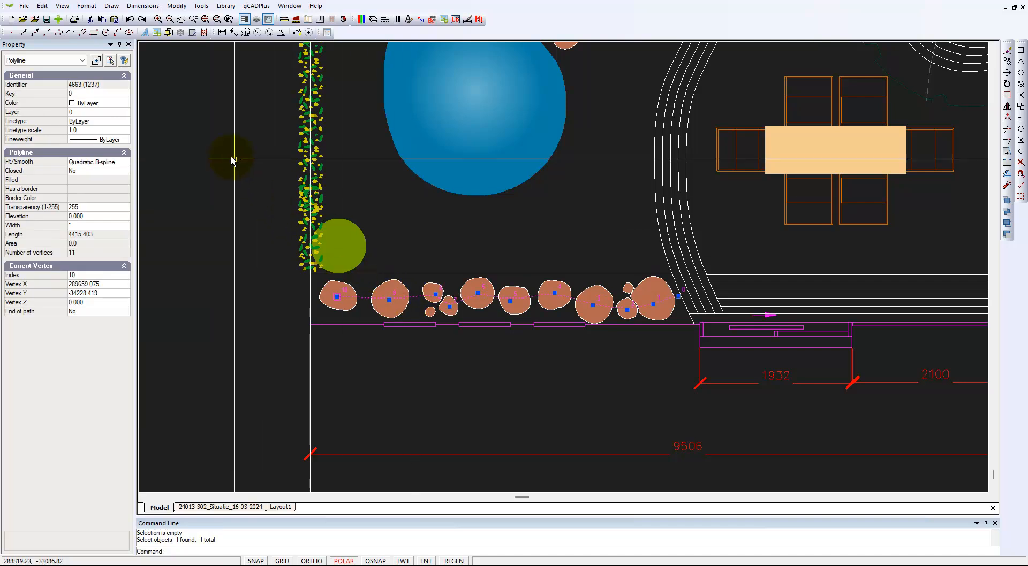
click(87, 6)
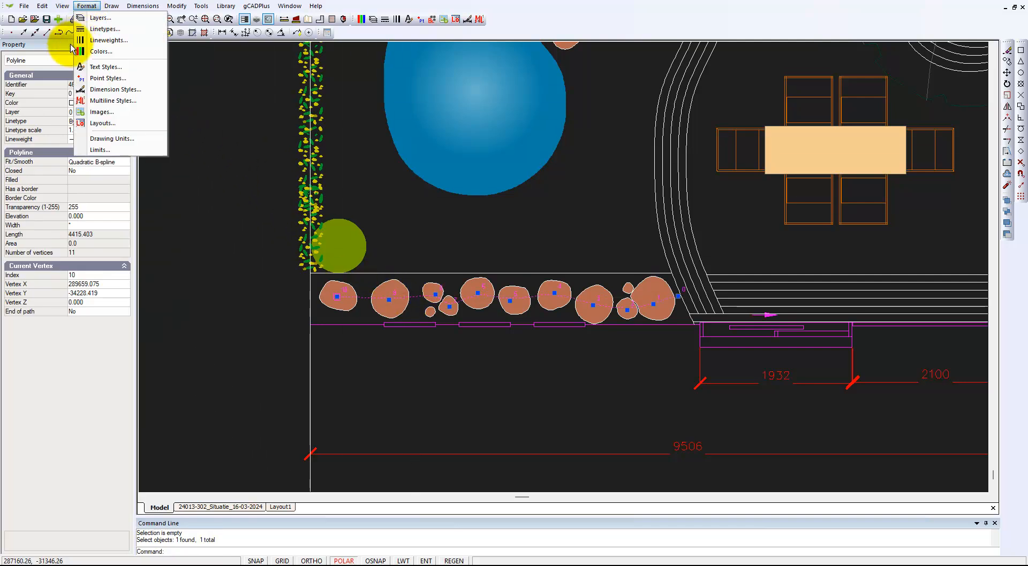
click(107, 29)
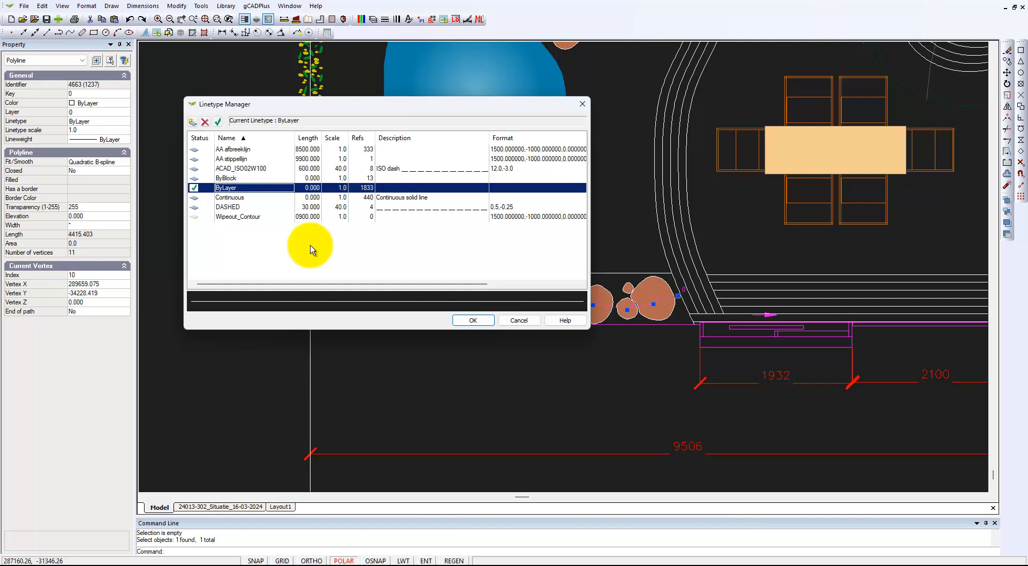
click(239, 151)
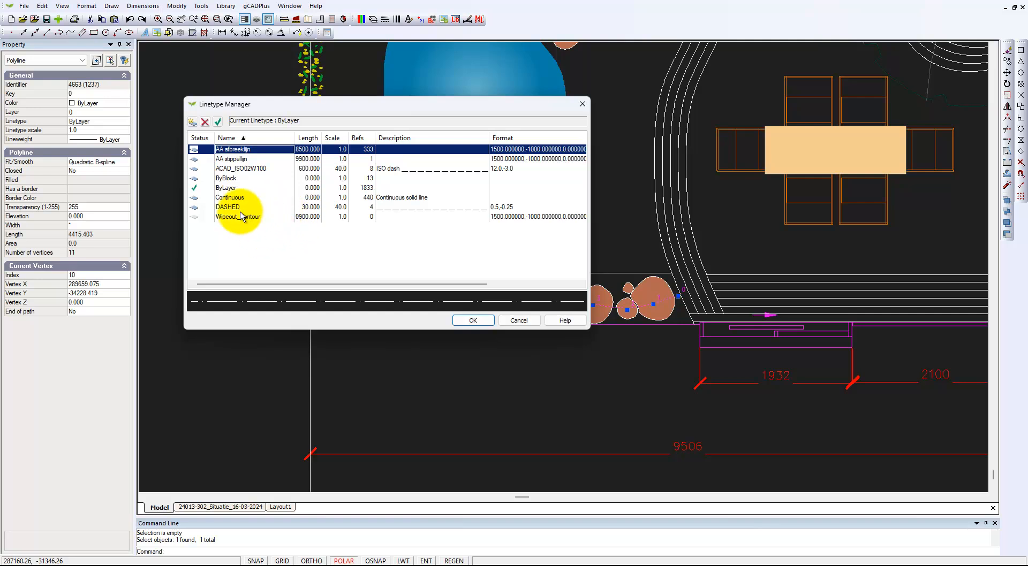
click(194, 122)
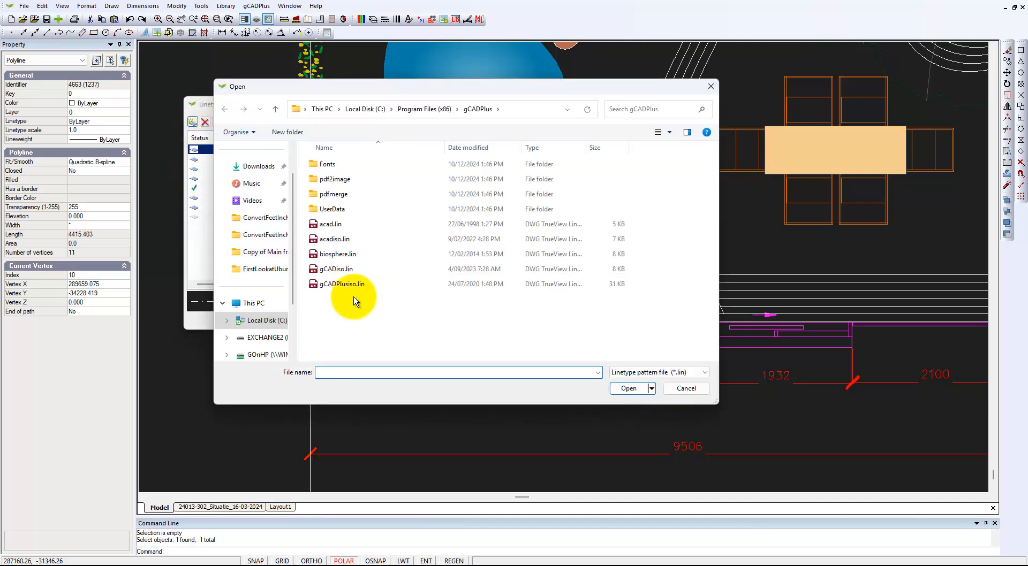
click(369, 269)
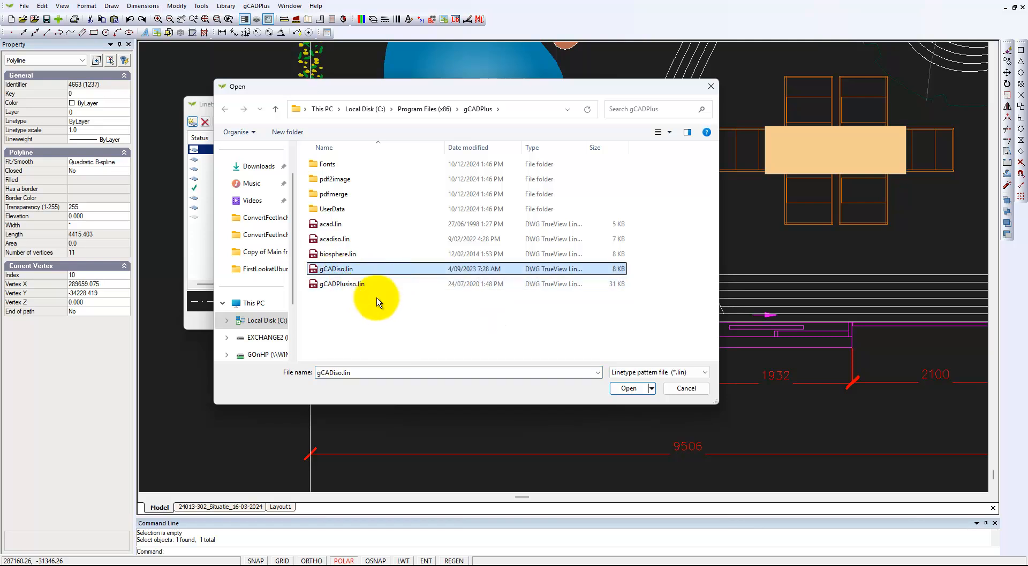
click(627, 390)
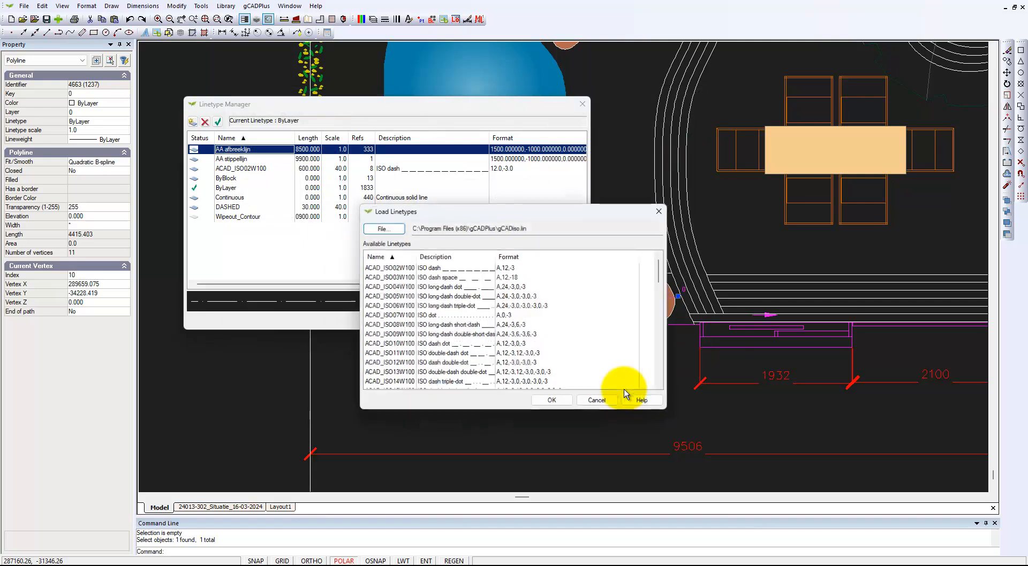
- Load the DOT, DOT2 and DOTX2 linetypes into the drawing, keeping ByLayer as the current linetype
scroll(466, 341, down, 2)
scroll(465, 341, down, 5)
scroll(466, 341, down, 2)
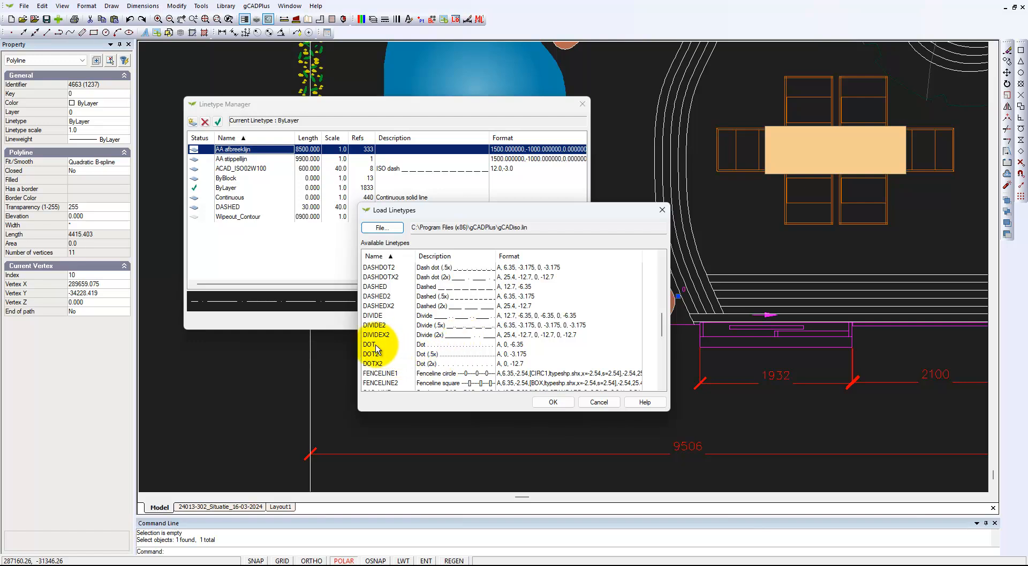
click(381, 346)
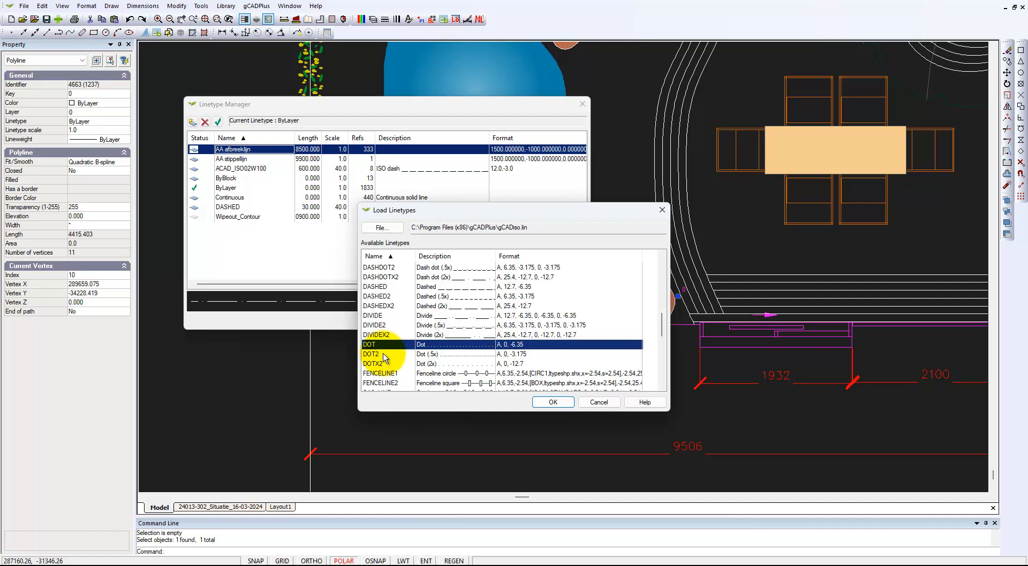
shift+click(385, 355)
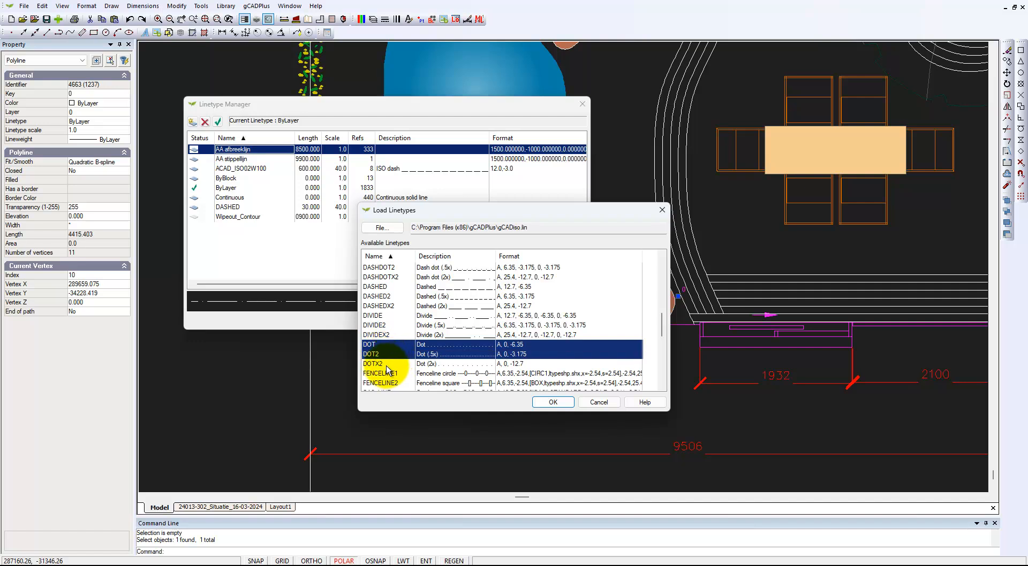
shift+click(386, 364)
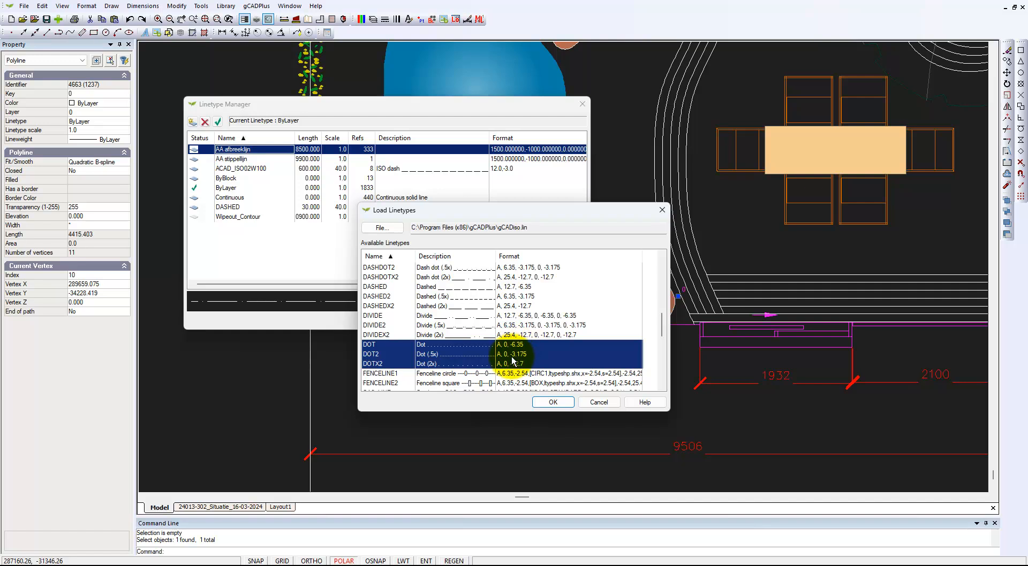
click(553, 403)
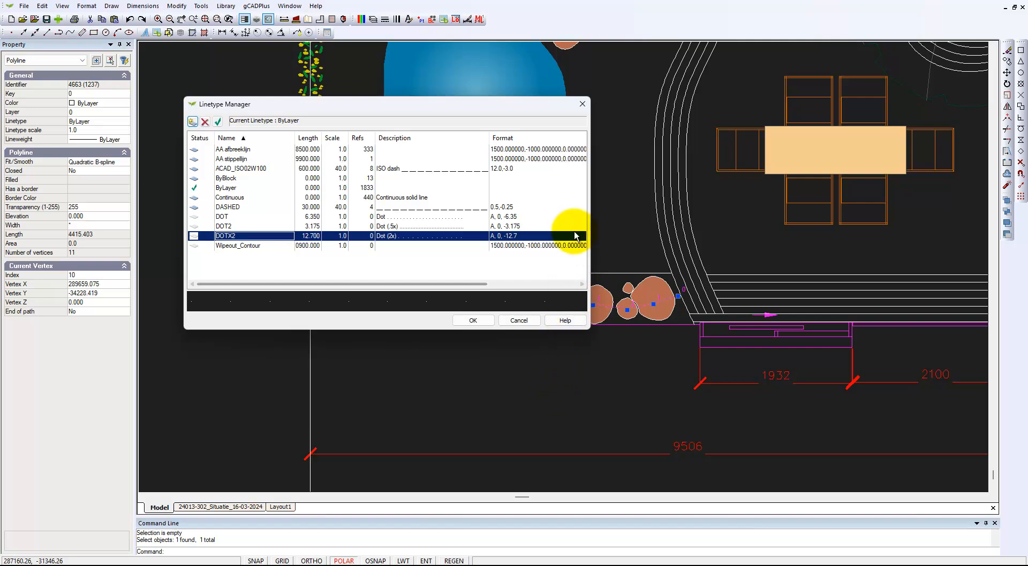
click(472, 320)
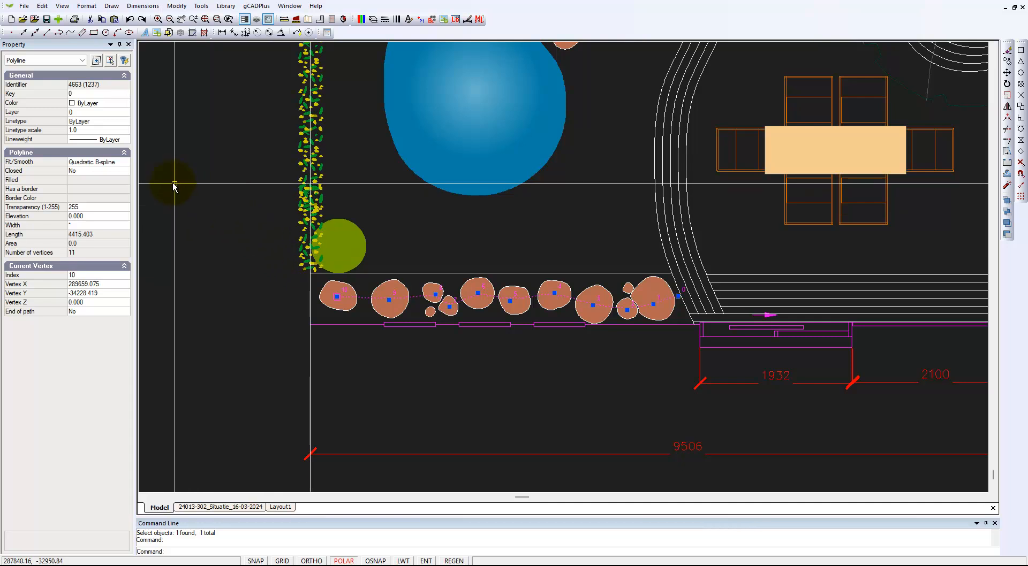
- Give the selected polyline the DOT linetype with a linetype scale of 10
click(105, 123)
click(125, 123)
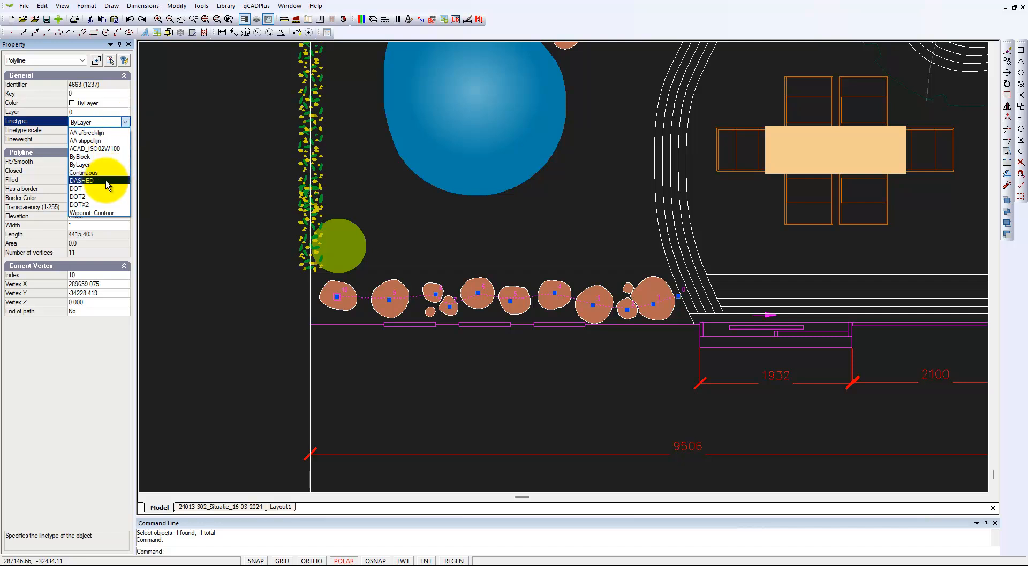
click(101, 191)
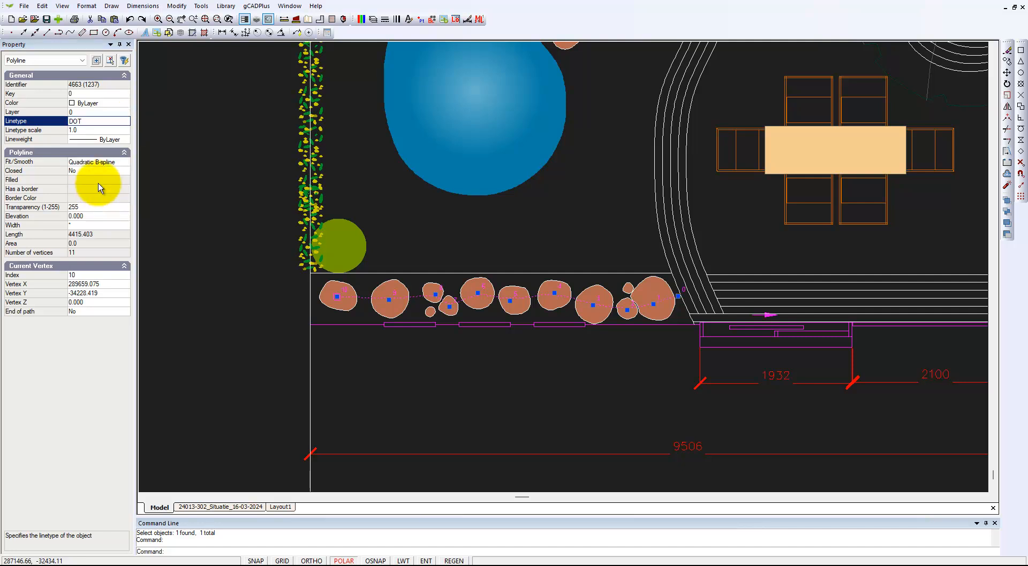
click(86, 130)
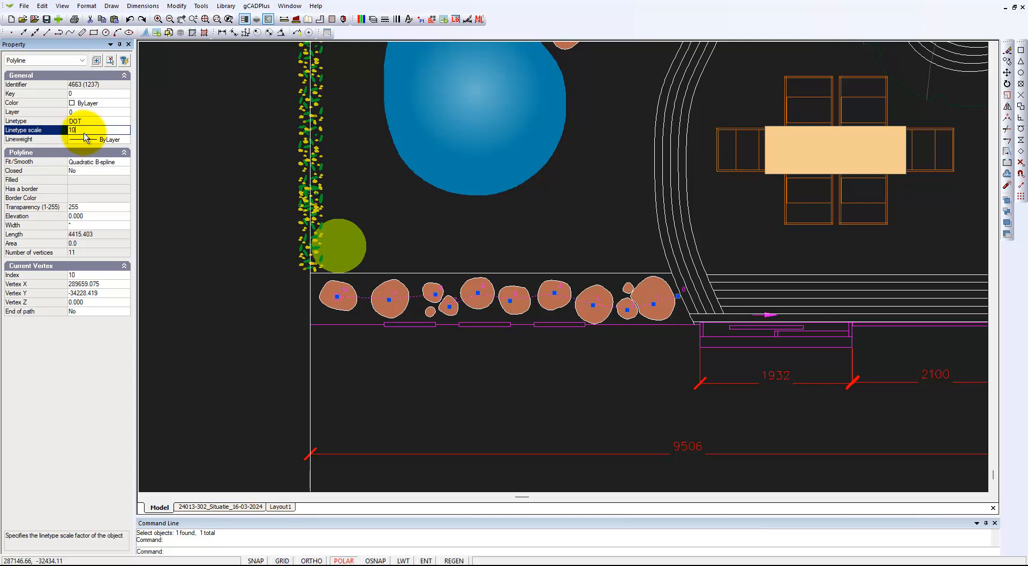
- Set the polyline's lineweight to 2.00 mm, turn on lineweight display and deselect the polyline
click(125, 140)
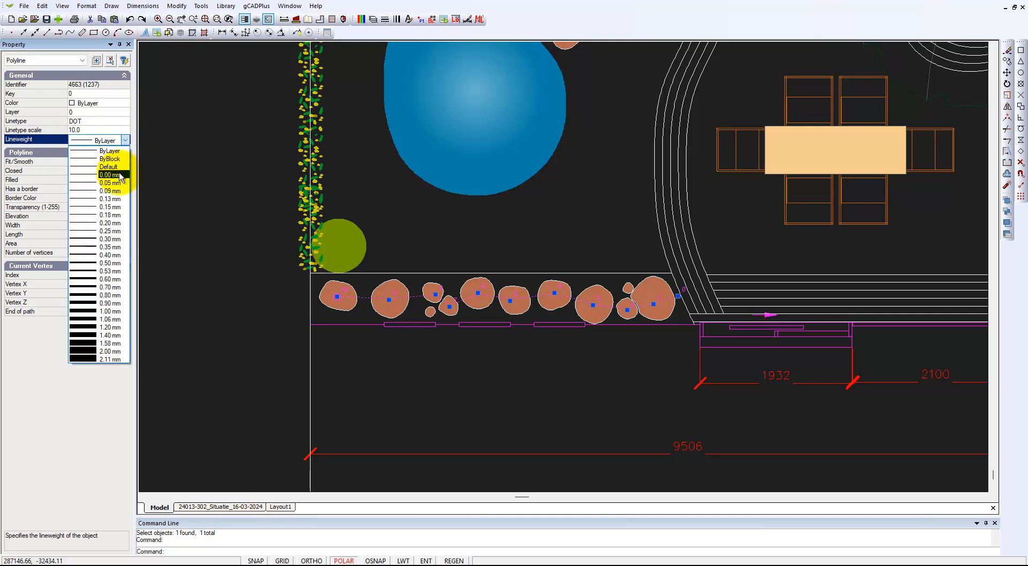
click(88, 352)
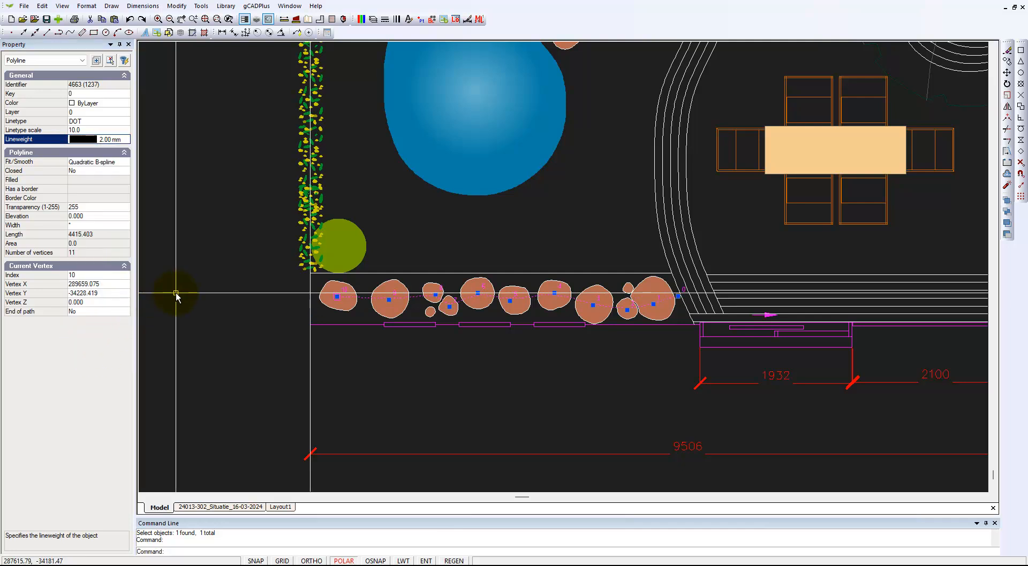
click(402, 561)
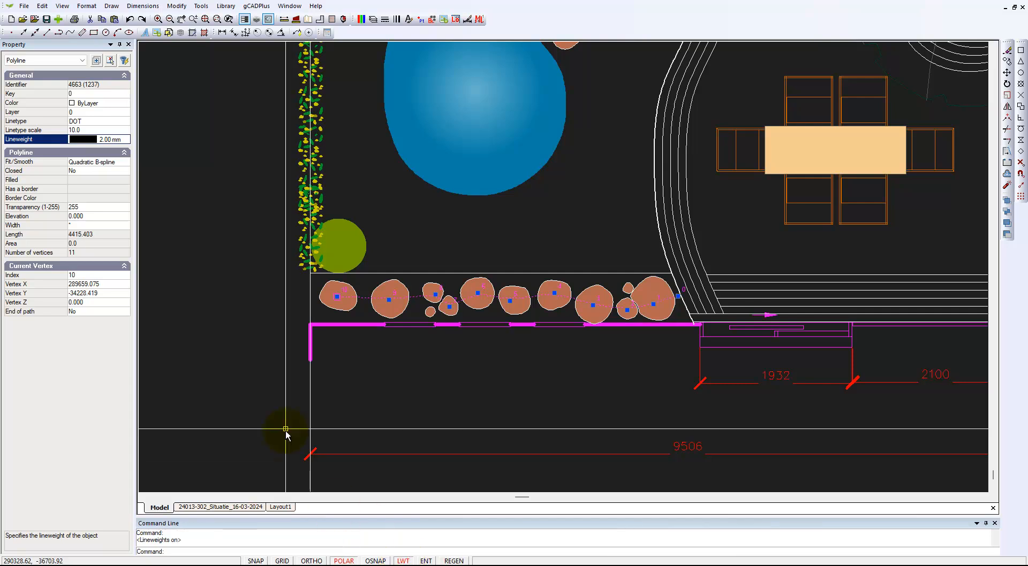
key(Escape)
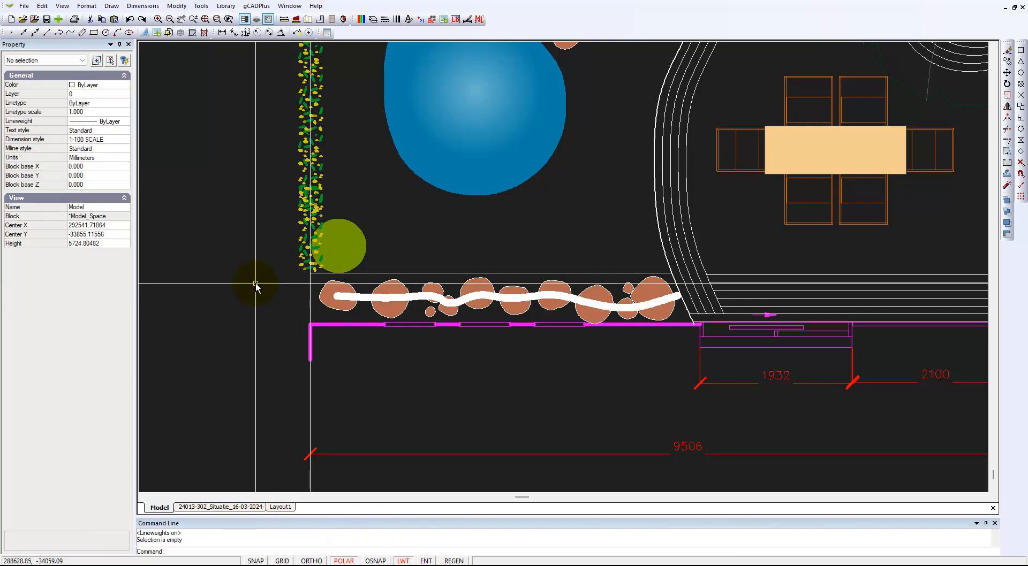
- Set the linetype scale of the dotted polyline through the stones to 2
scroll(353, 300, up, 3)
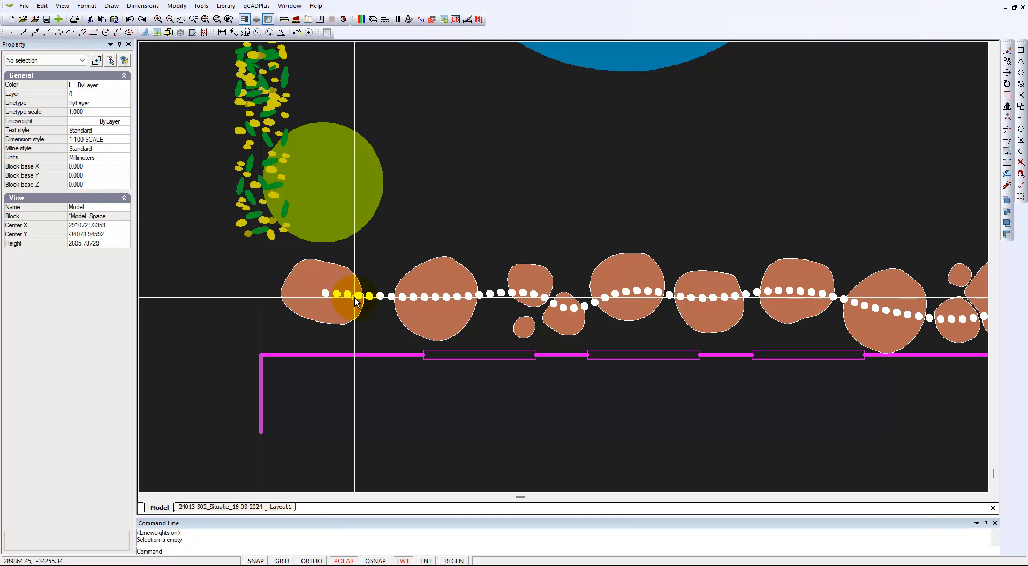
scroll(353, 311, up, 1)
scroll(356, 316, down, 1)
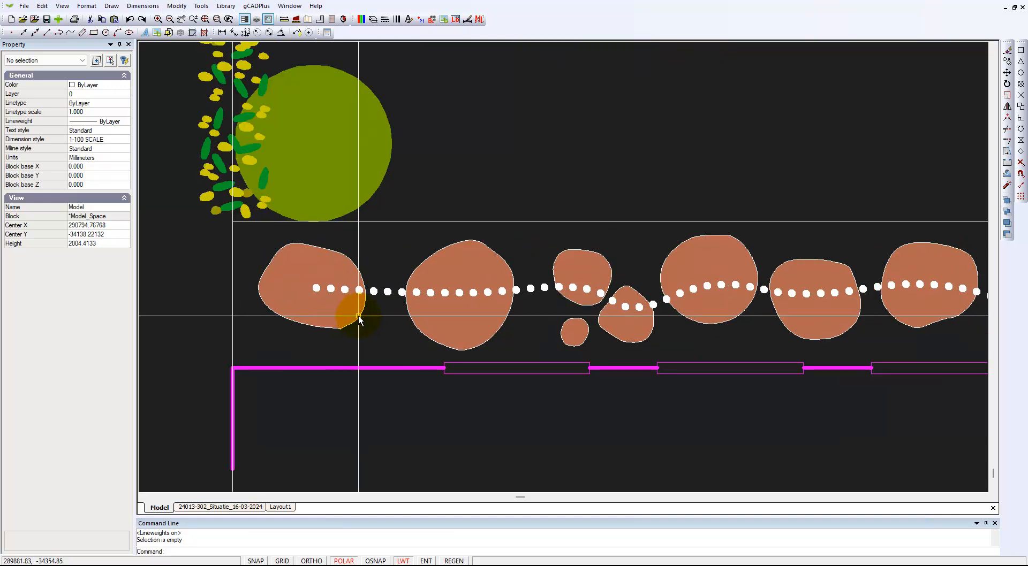
click(369, 298)
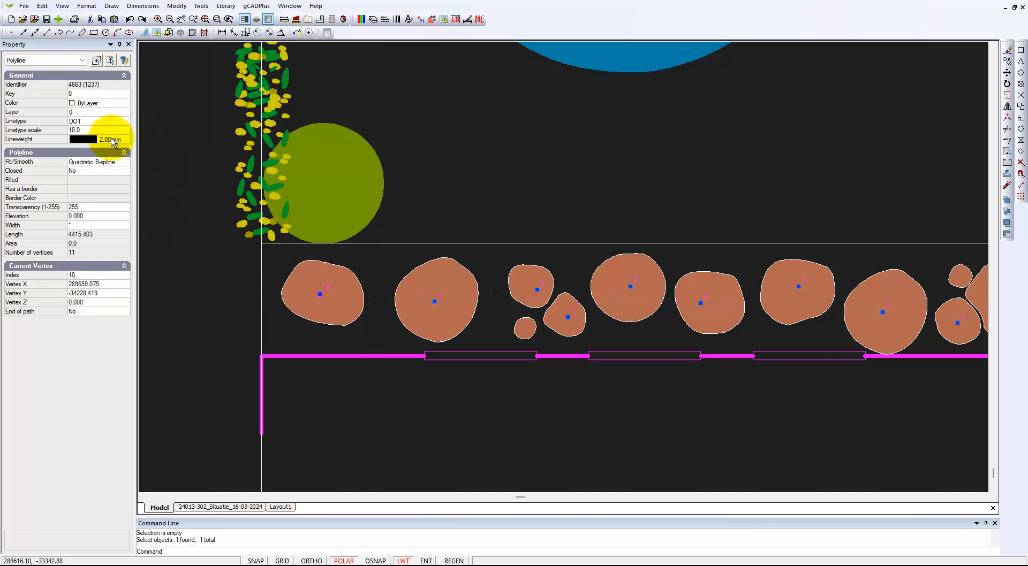
click(96, 130)
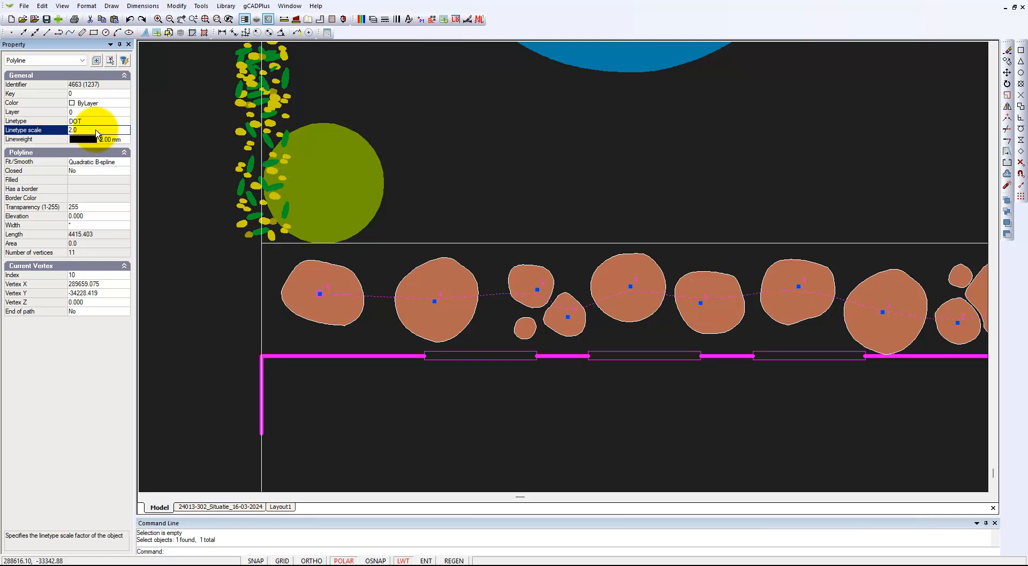
key(Escape)
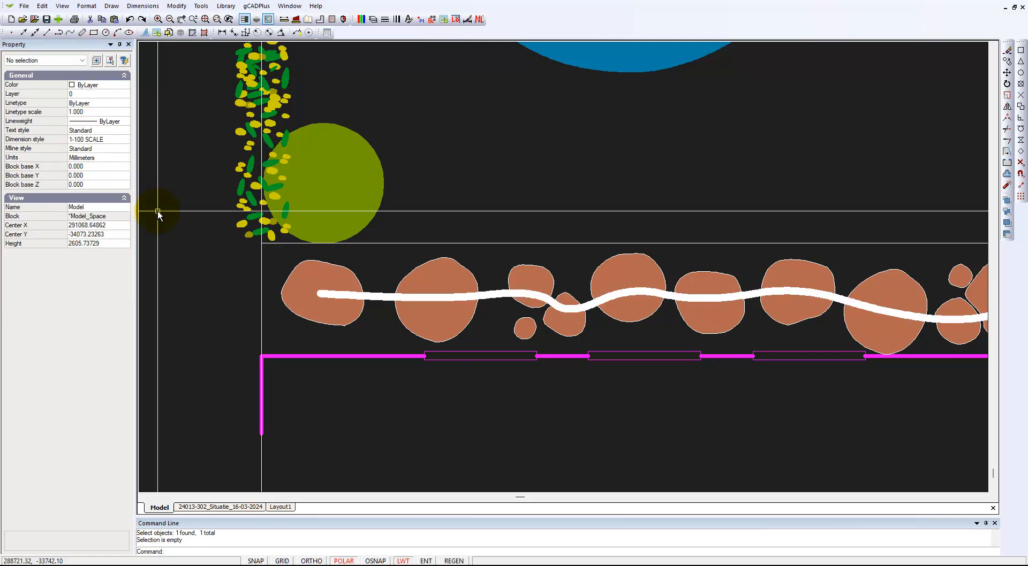
- Set the linetype scale of the polyline through the stones to 20
click(353, 295)
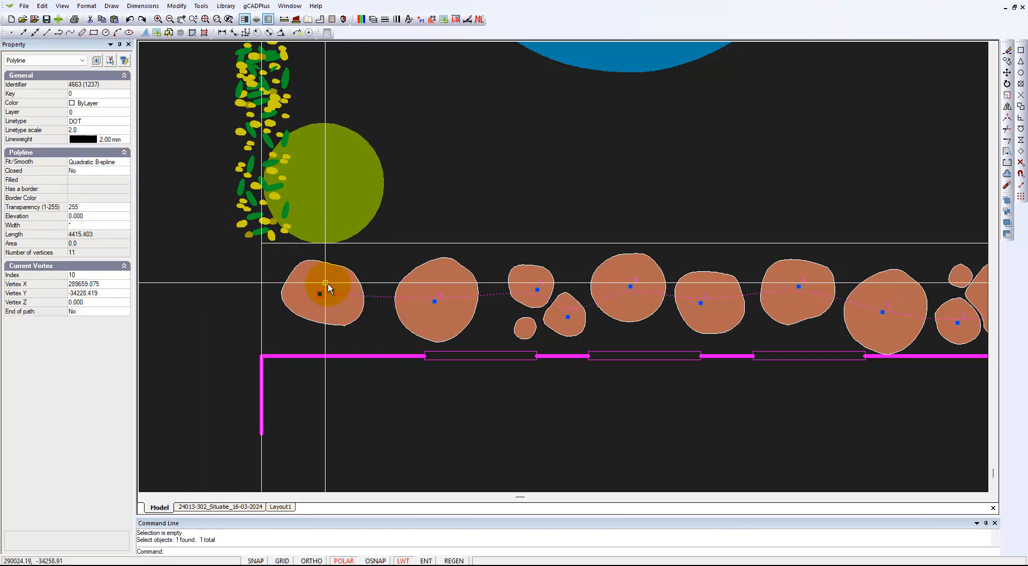
click(92, 129)
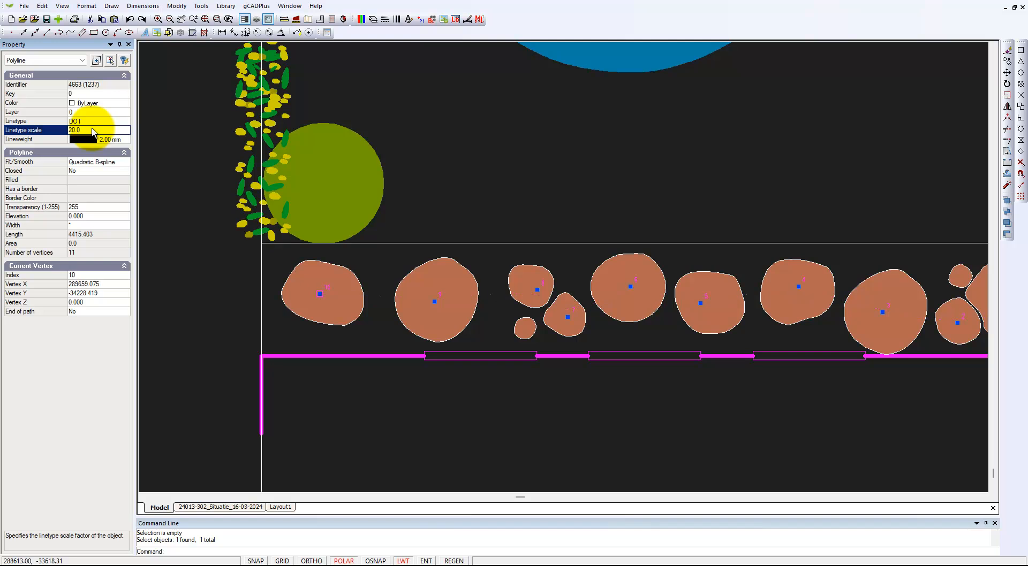
key(Return)
key(Escape)
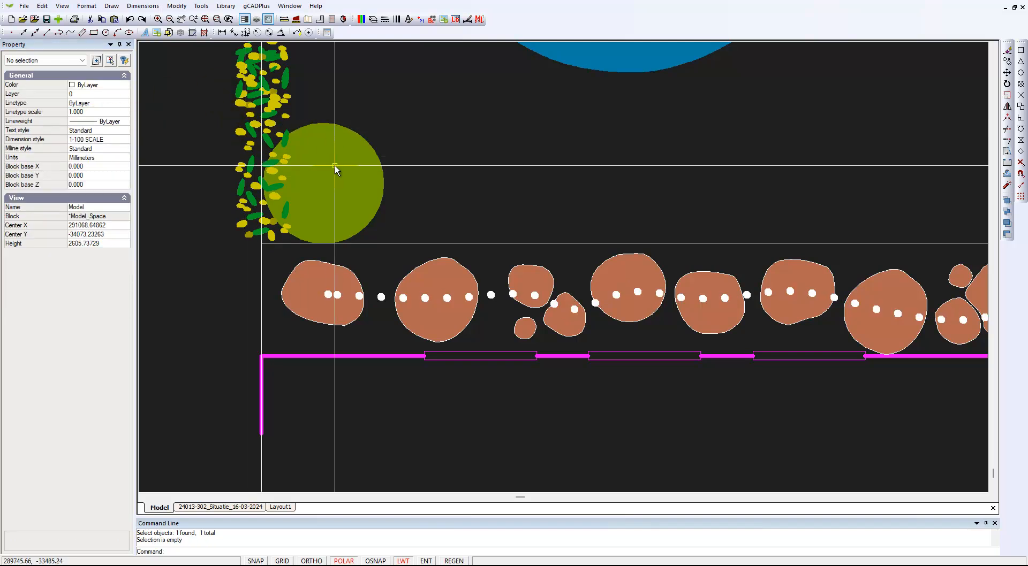
- Set the color of the dotted polyline through the stones to index color 50 and deselect it
scroll(326, 200, down, 2)
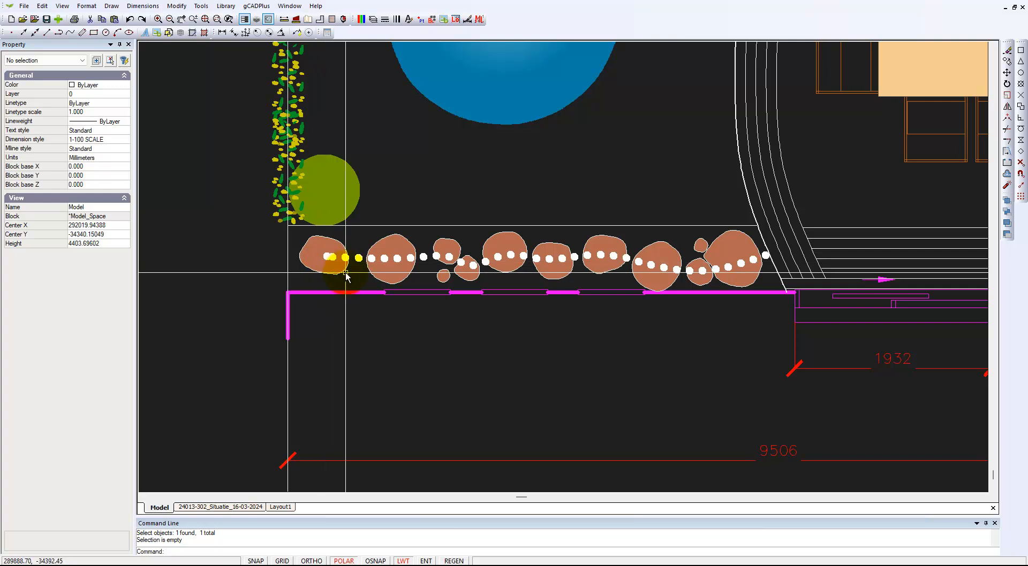
click(360, 260)
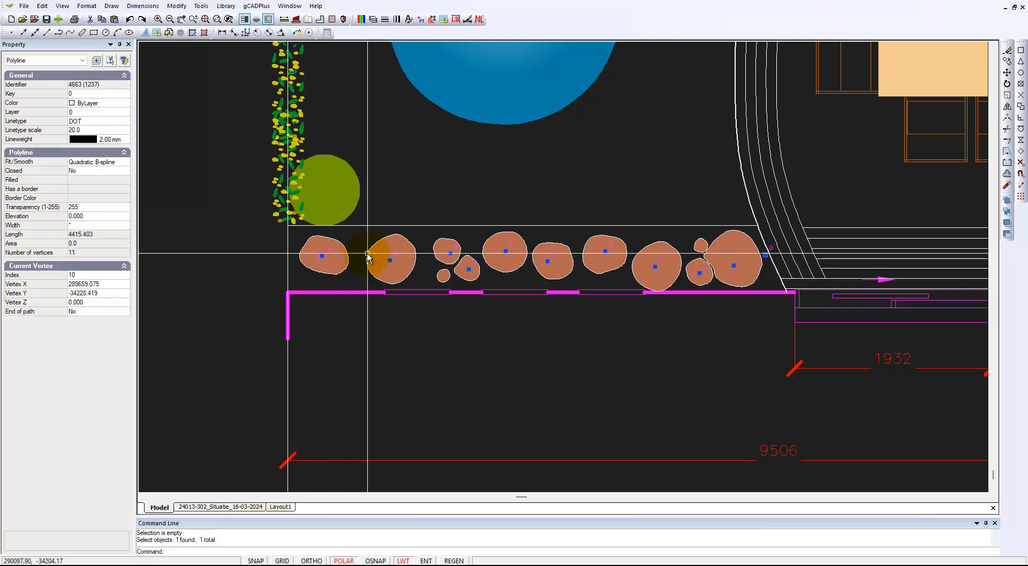
click(129, 108)
click(127, 104)
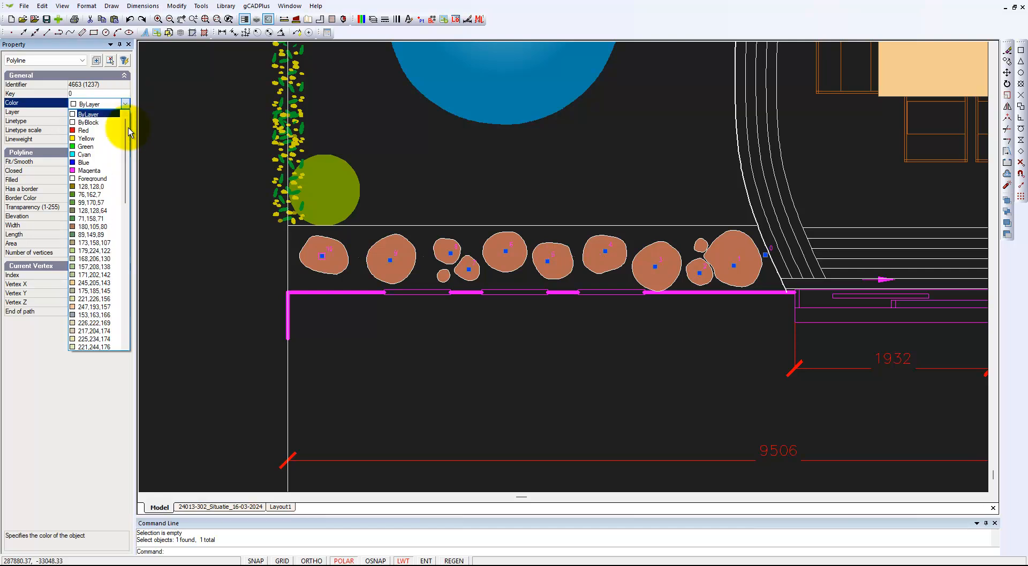
drag(124, 185, 121, 336)
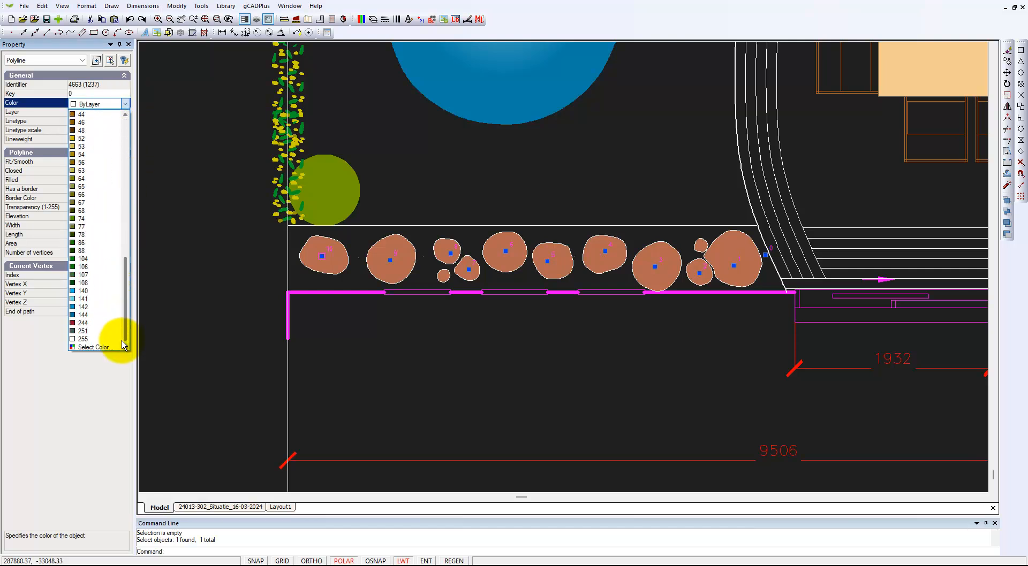
click(95, 347)
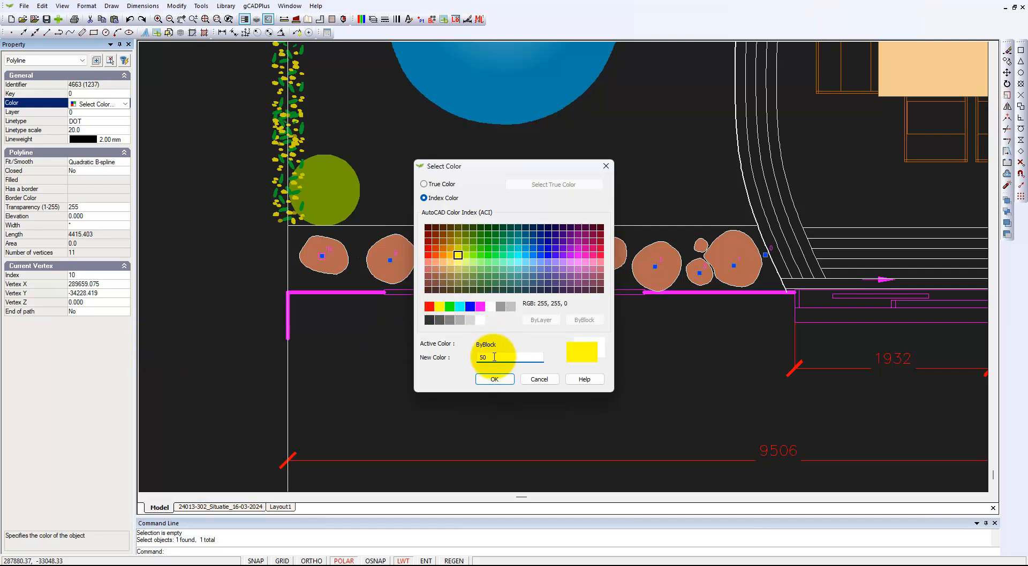
click(496, 381)
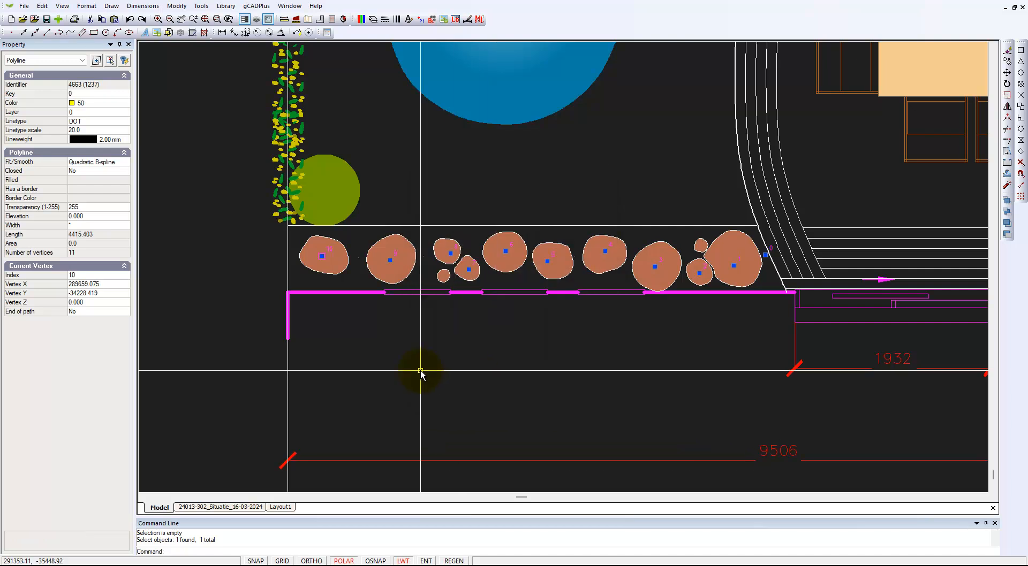
right_click(243, 283)
key(Escape)
right_click(239, 294)
click(270, 313)
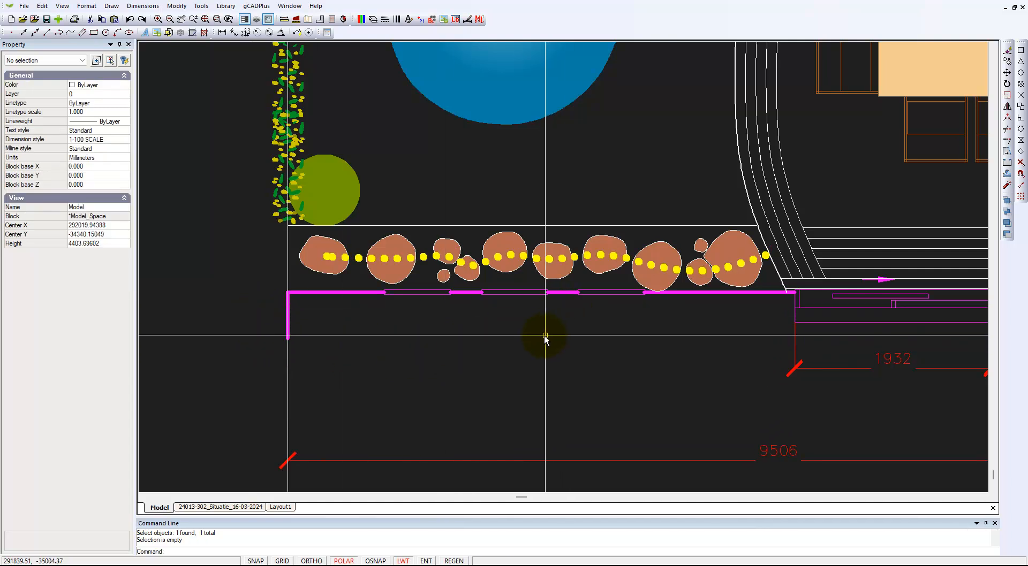
scroll(543, 338, down, 3)
scroll(542, 338, up, 3)
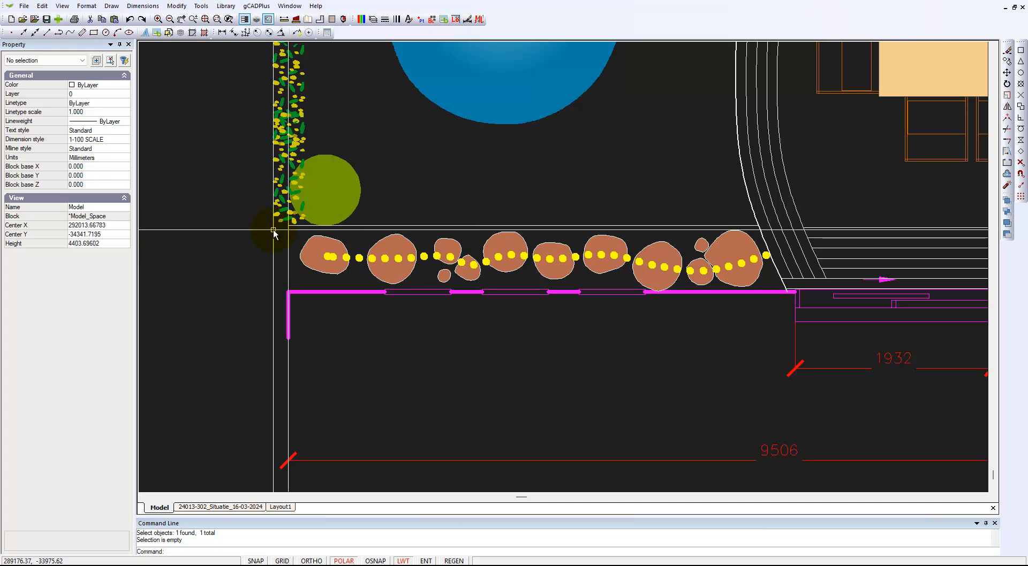
mouse_move(273, 230)
mouse_down()
mouse_move(439, 242)
mouse_move(776, 301)
mouse_up()
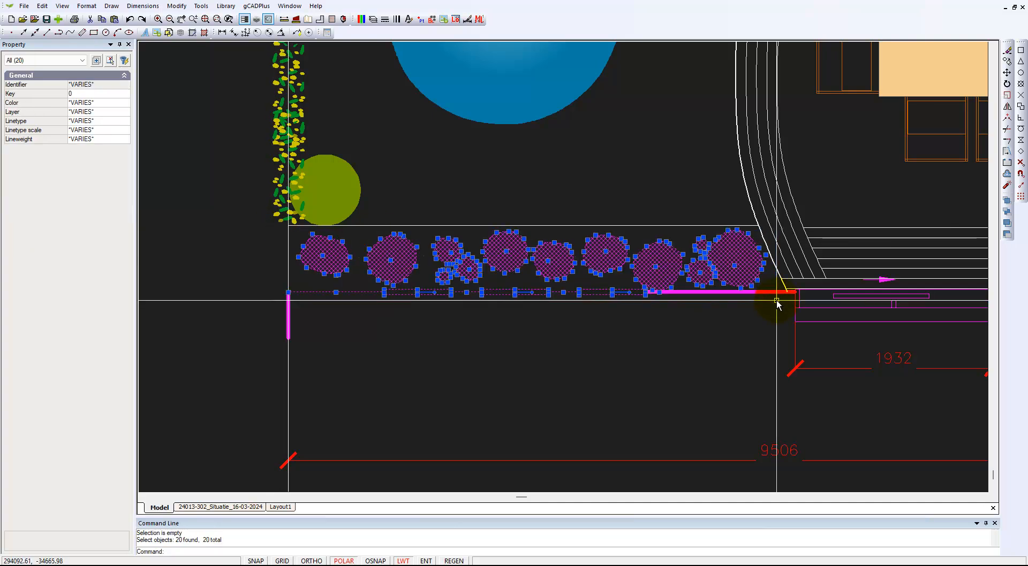
key(Escape)
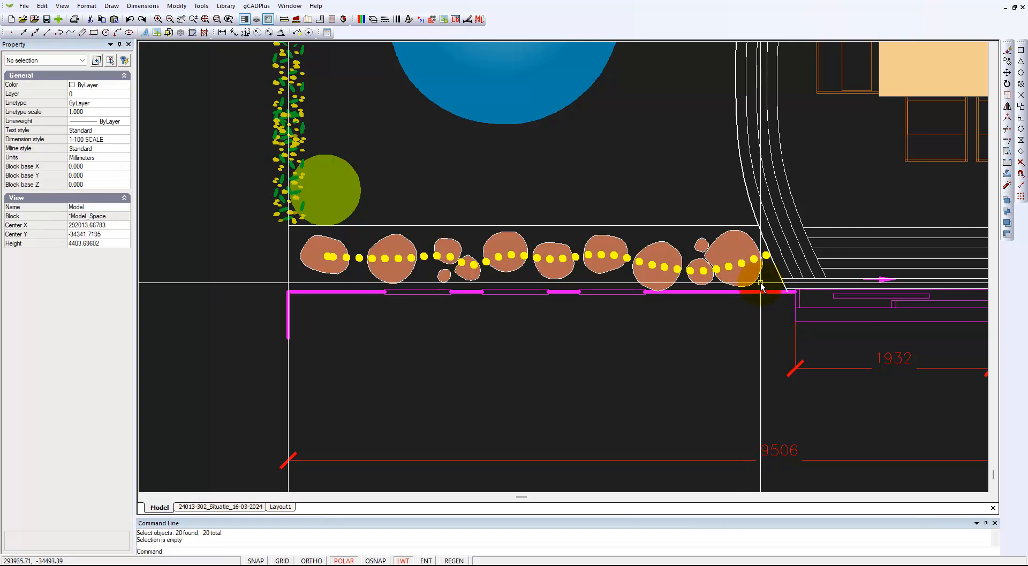
- Copy the row of stones with its dotted polyline twice, placing the two copies one below the other beneath the original row
mouse_move(762, 282)
mouse_down()
mouse_move(637, 256)
mouse_move(337, 241)
mouse_up()
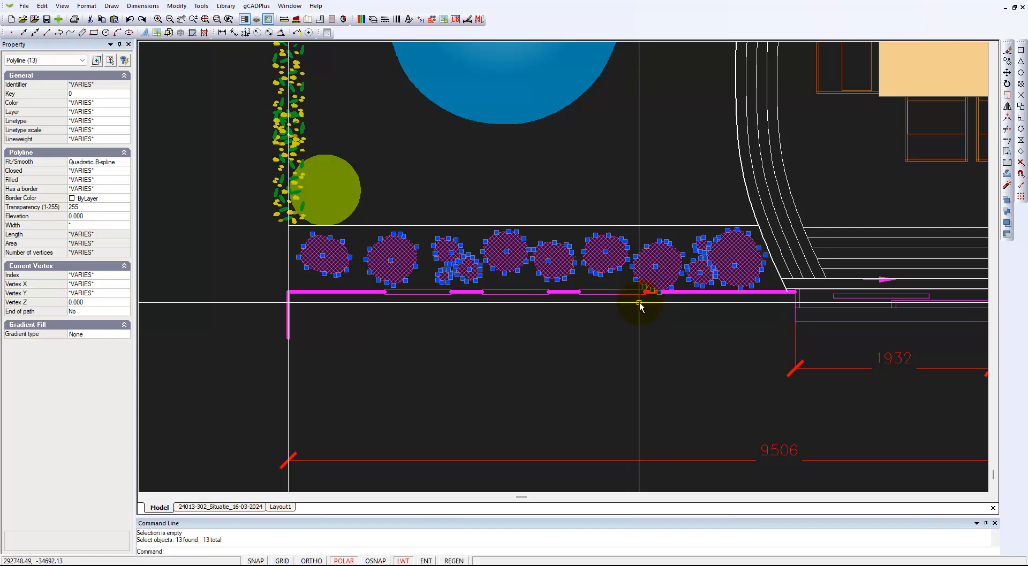
scroll(634, 309, up, 2)
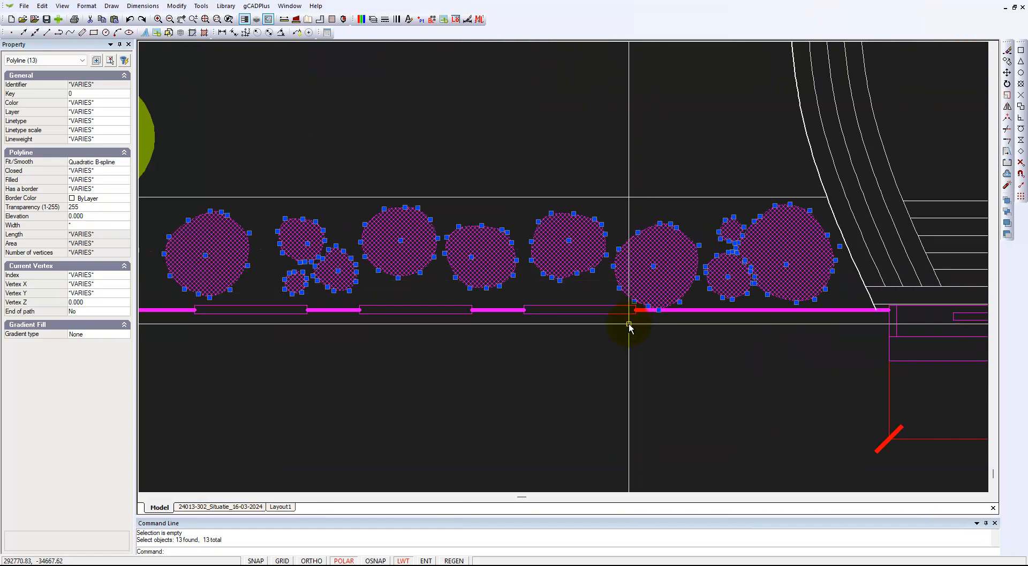
scroll(630, 321, down, 2)
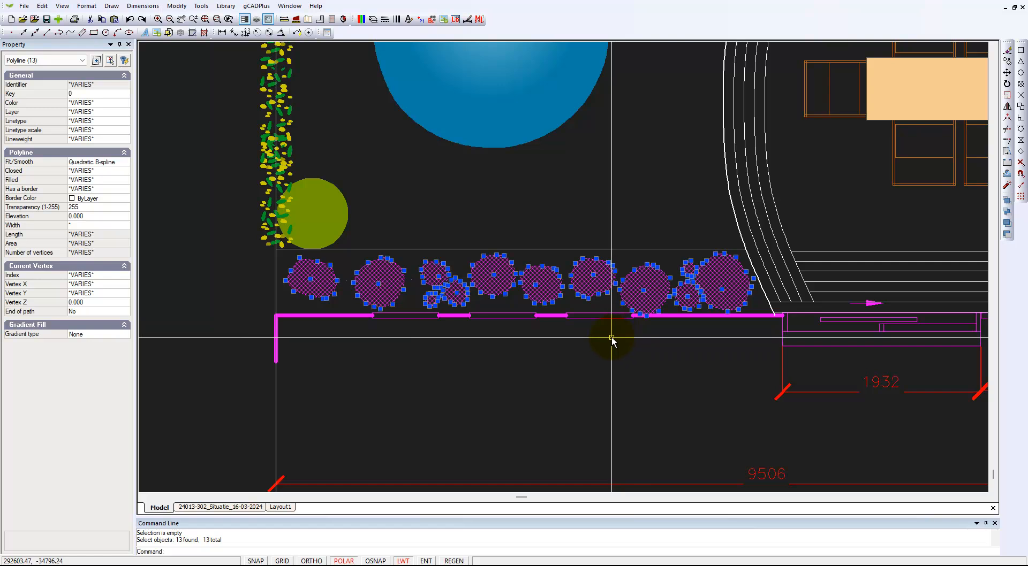
right_click(536, 354)
click(562, 390)
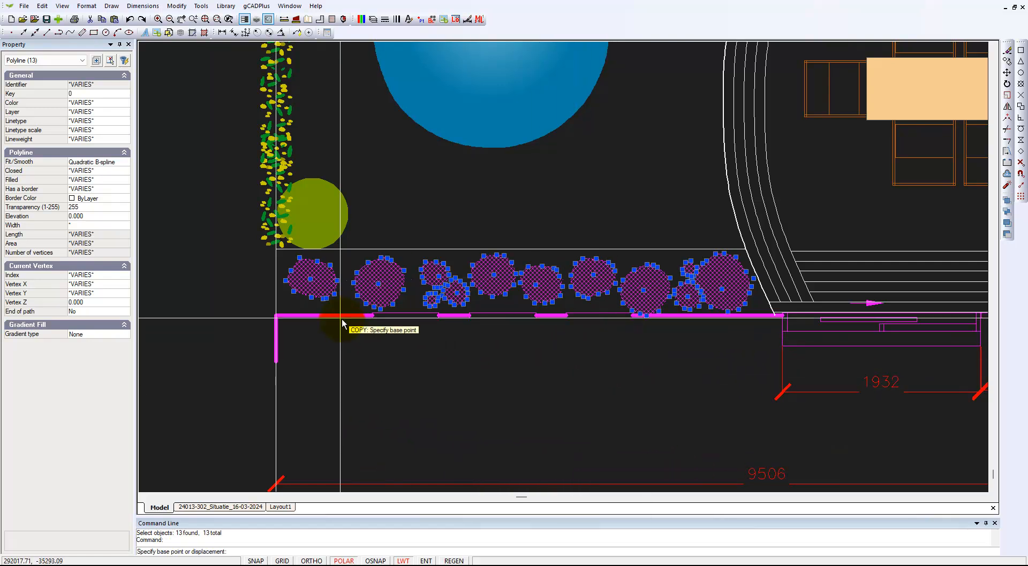
click(312, 284)
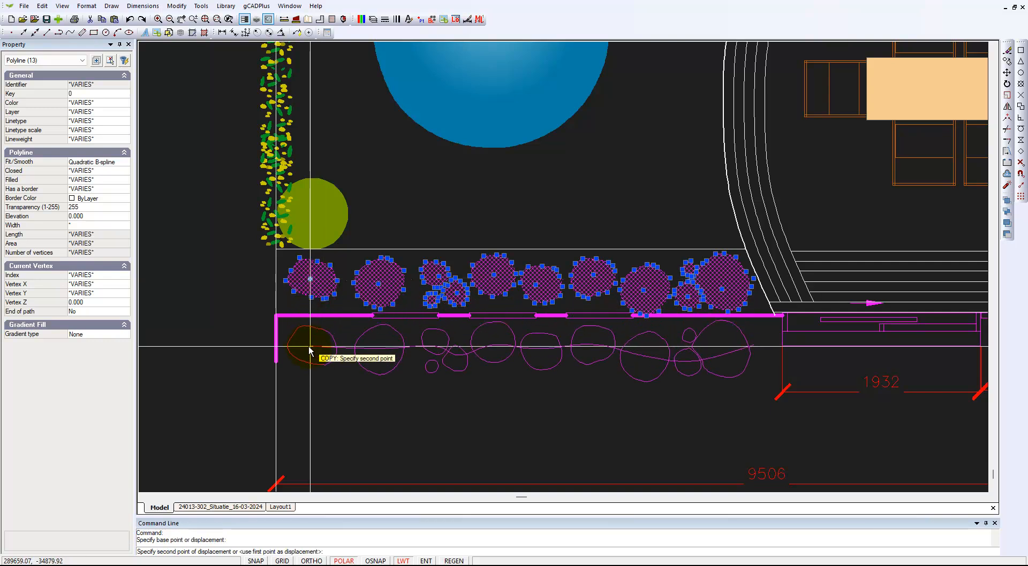
click(308, 365)
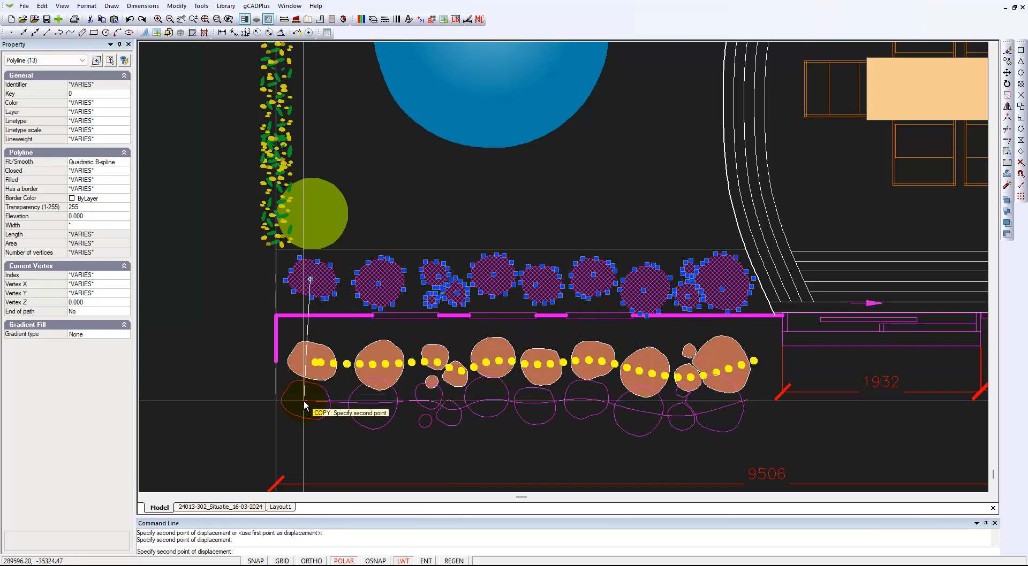
click(310, 436)
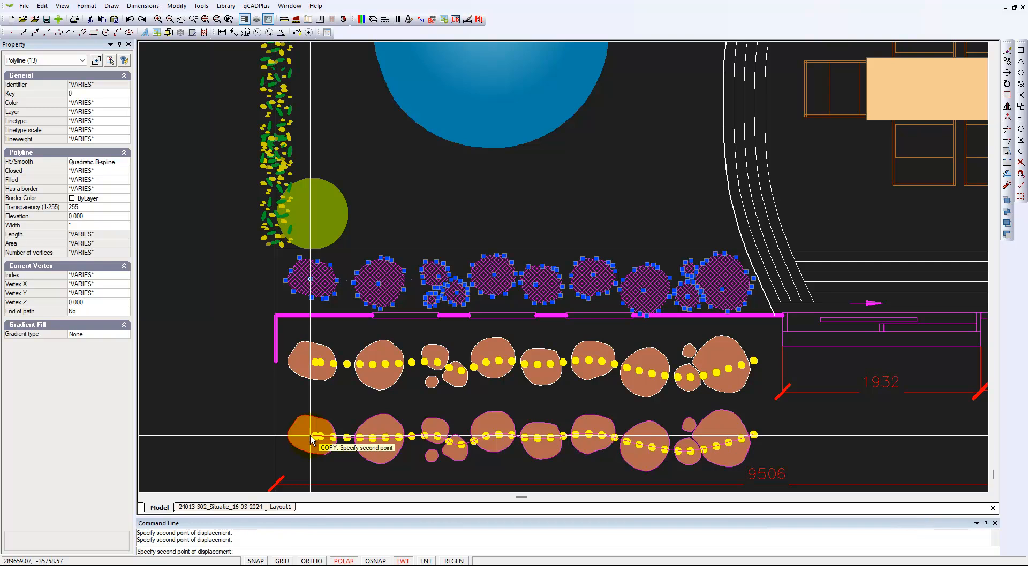
key(Escape)
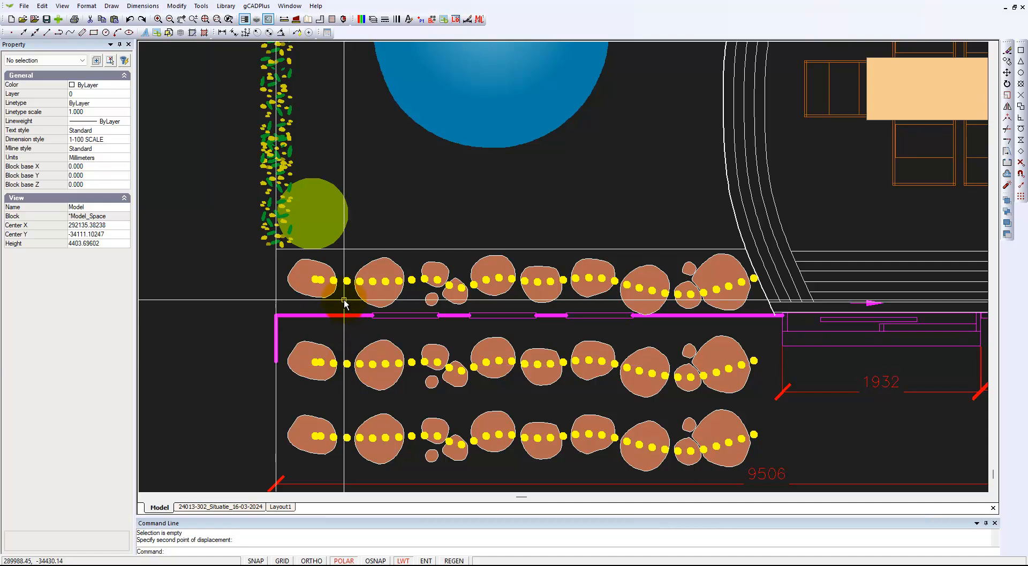
- Set the linetype of the polyline in the middle stone row to DOT2 and deselect it
click(343, 285)
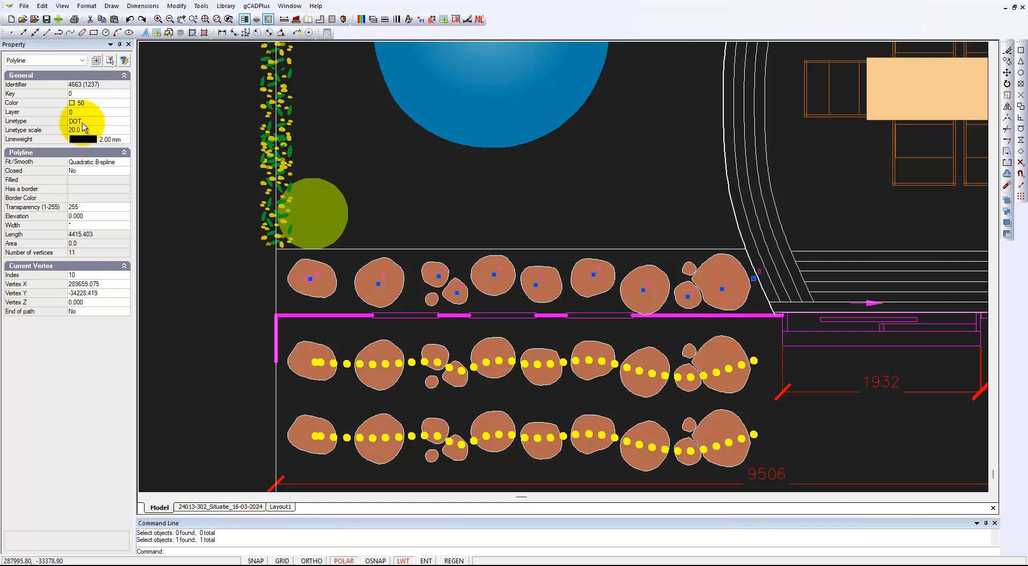
key(Escape)
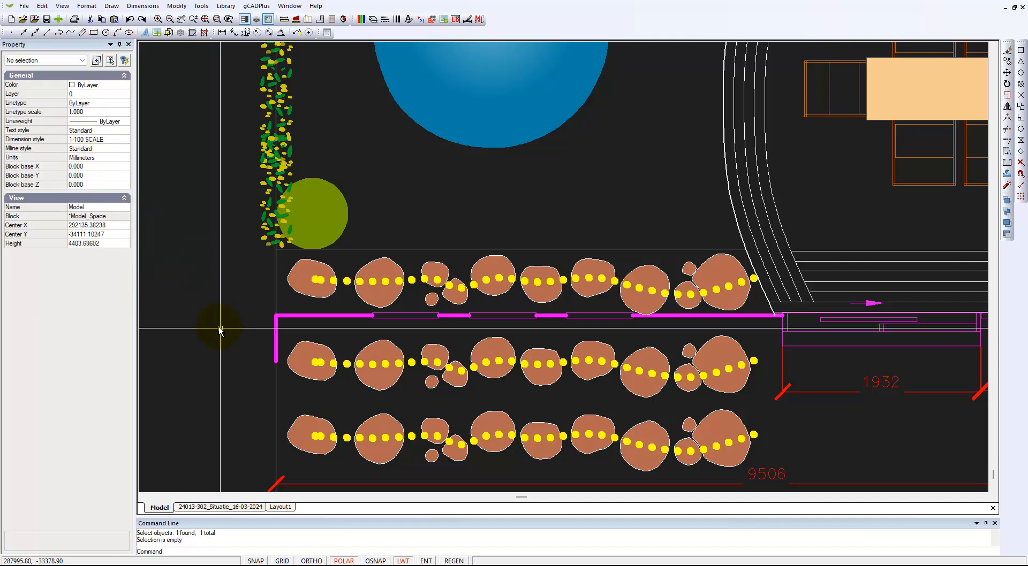
click(344, 366)
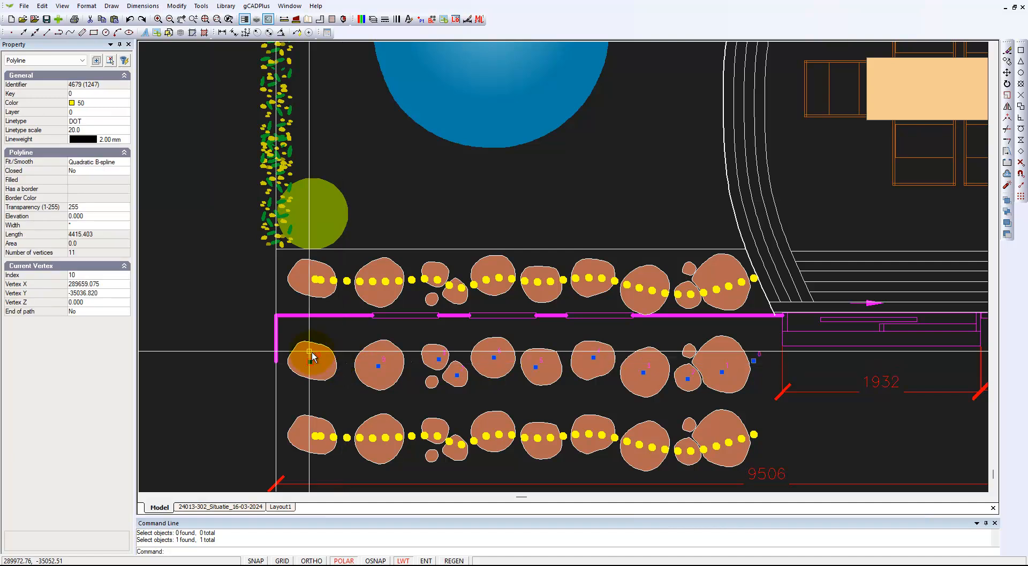
click(127, 142)
click(126, 141)
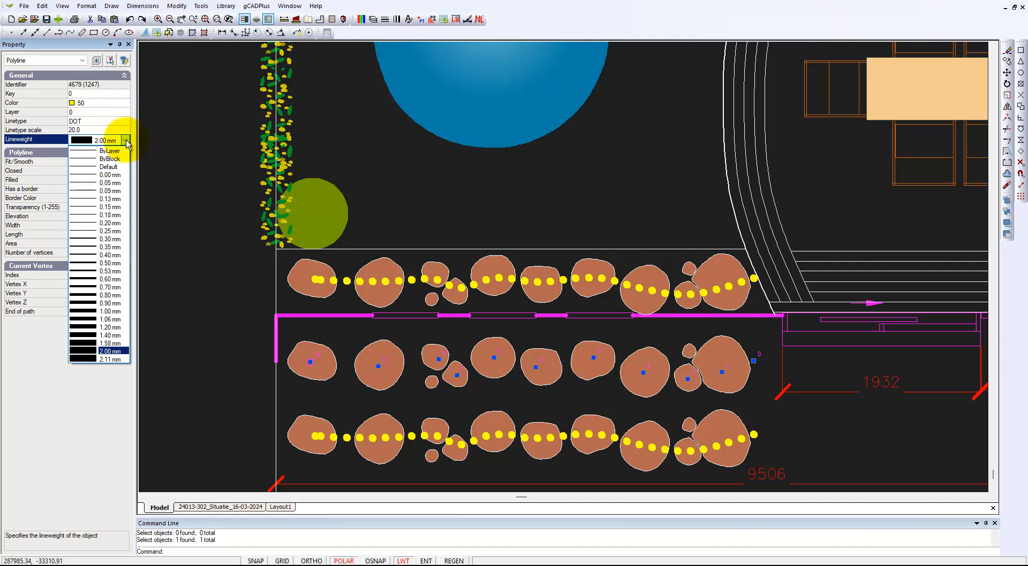
click(128, 142)
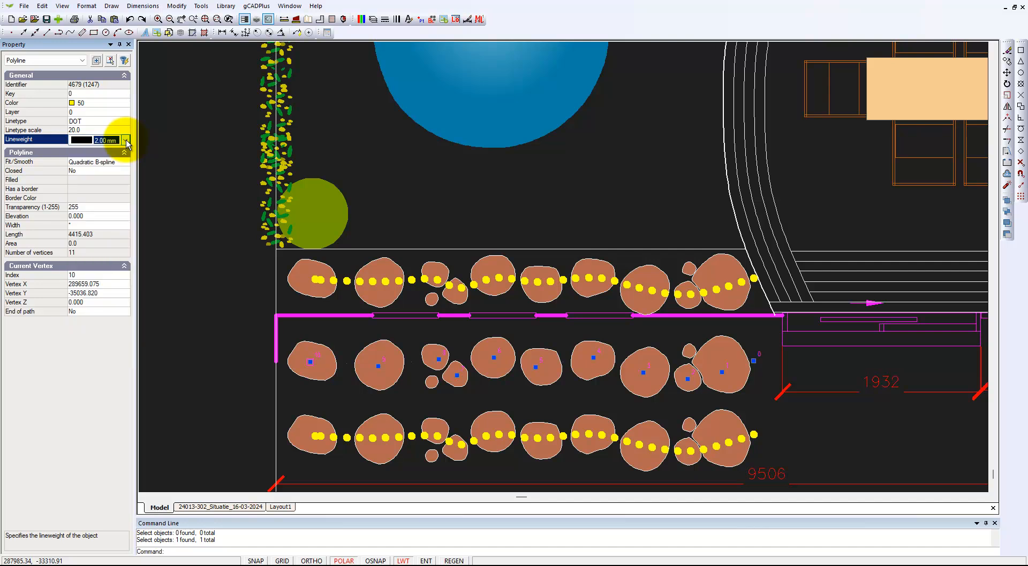
click(95, 122)
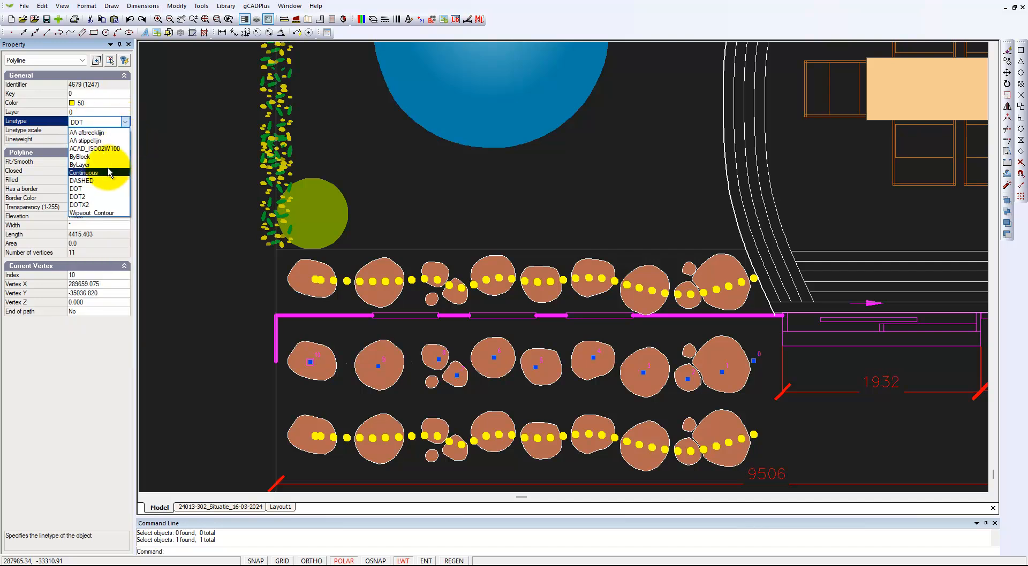
click(89, 197)
key(Escape)
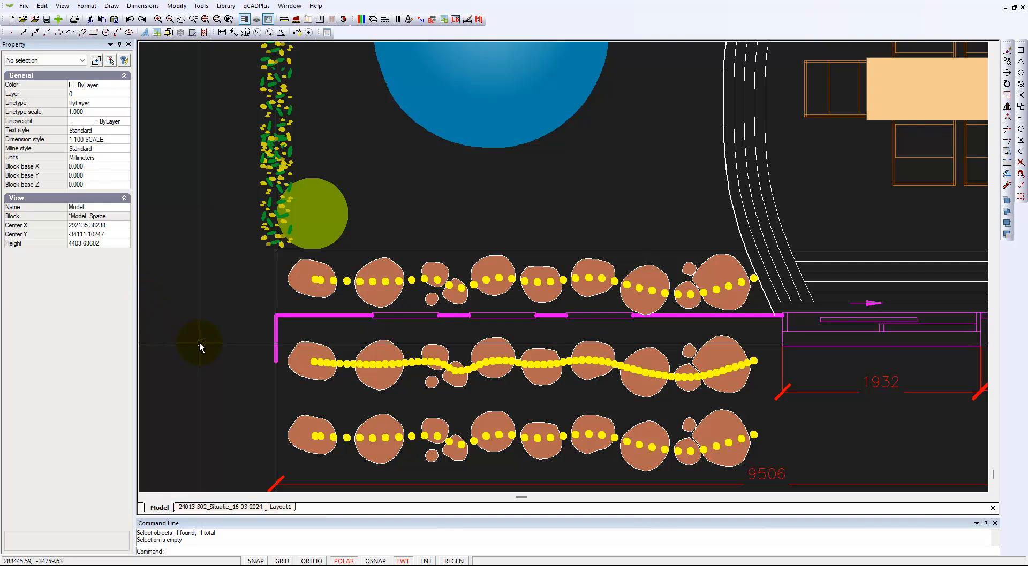
- Set the linetype of the polyline in the lowest stone row to DOTX2, then check the original polyline's linetype properties
click(347, 439)
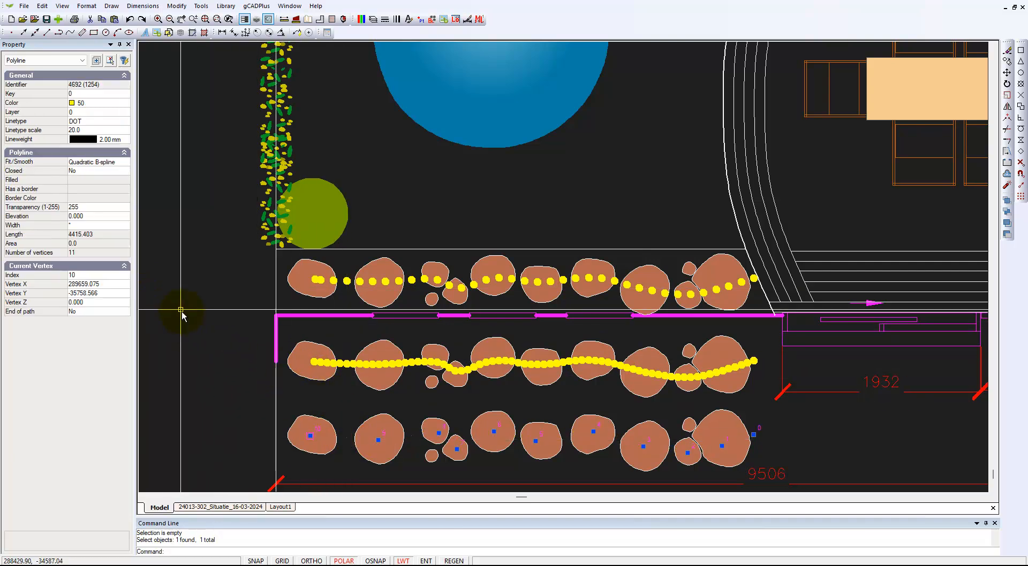
click(100, 124)
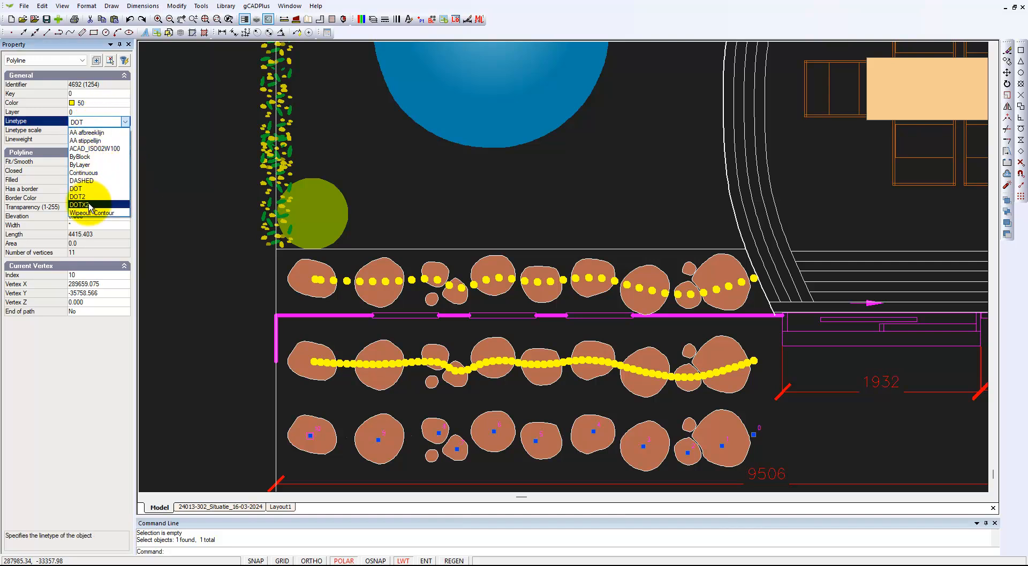
click(89, 207)
key(Escape)
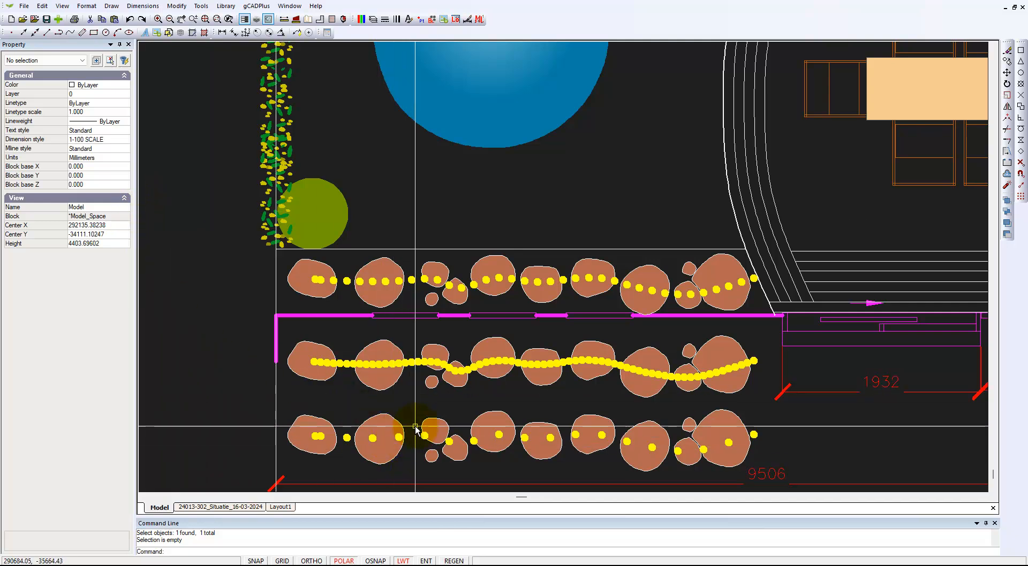
click(412, 281)
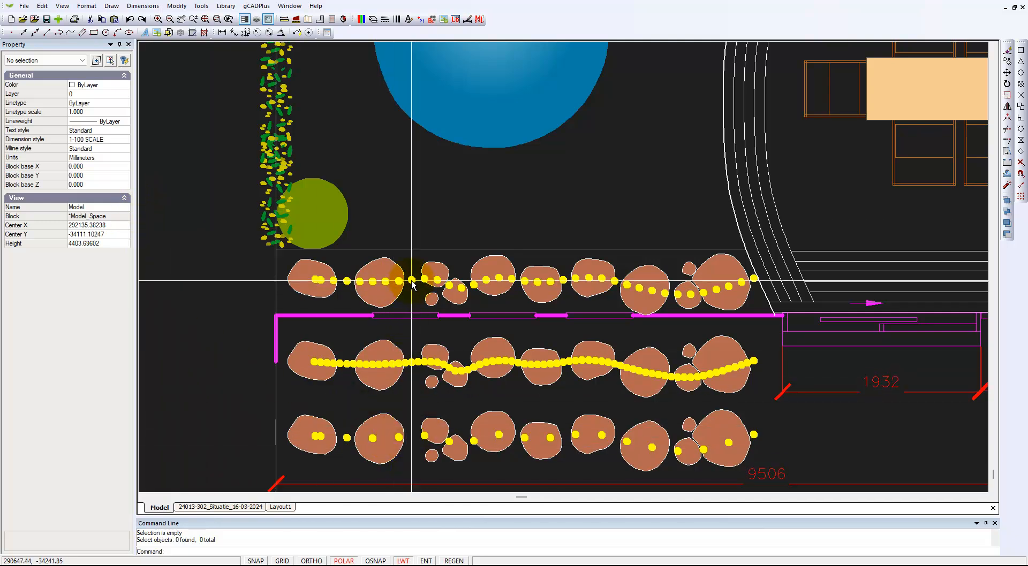
click(409, 280)
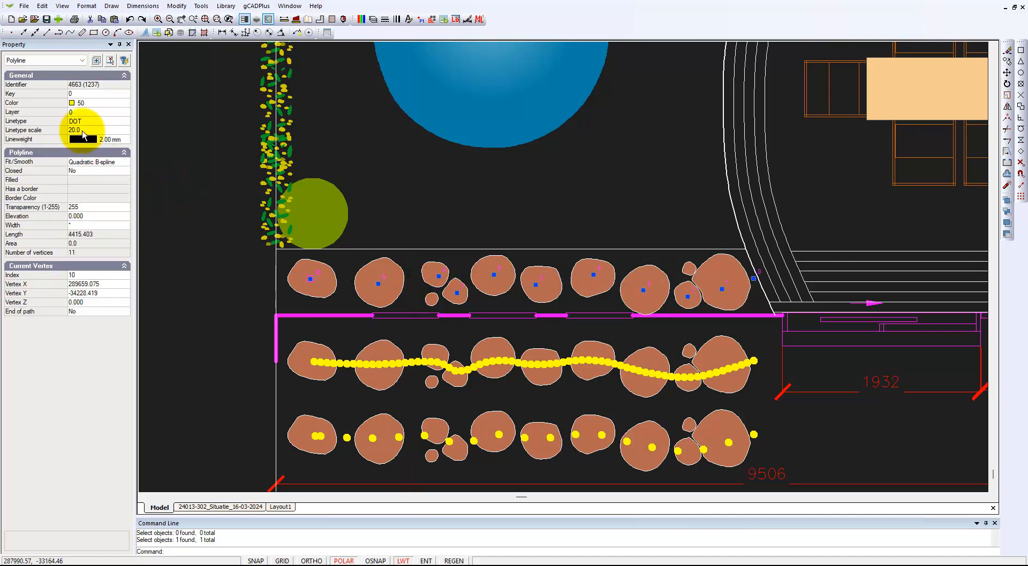
key(Escape)
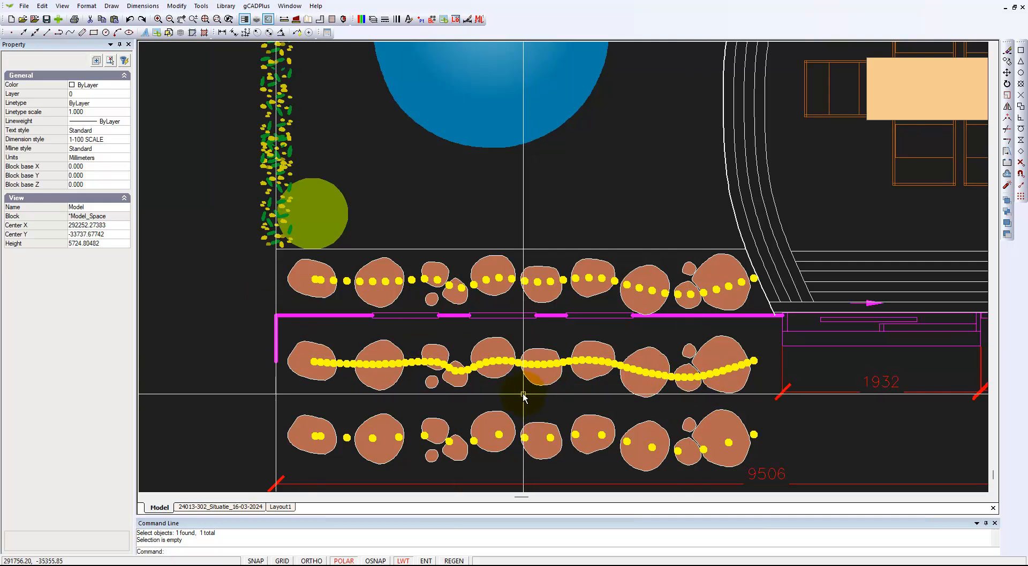
- Erase the two copied stone rows with their dotted polylines beneath the original row
scroll(527, 396, down, 1)
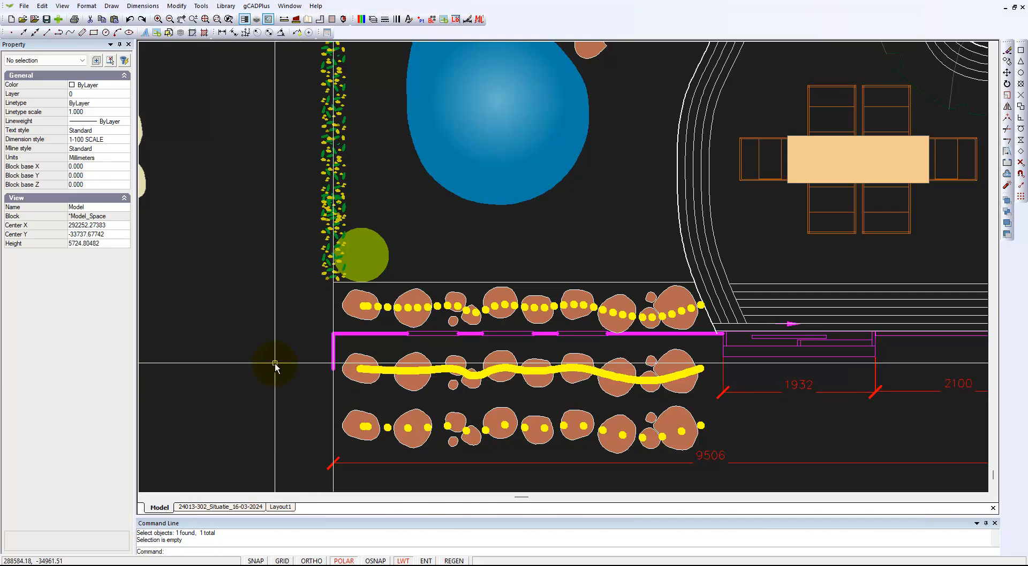
drag(357, 369, 711, 454)
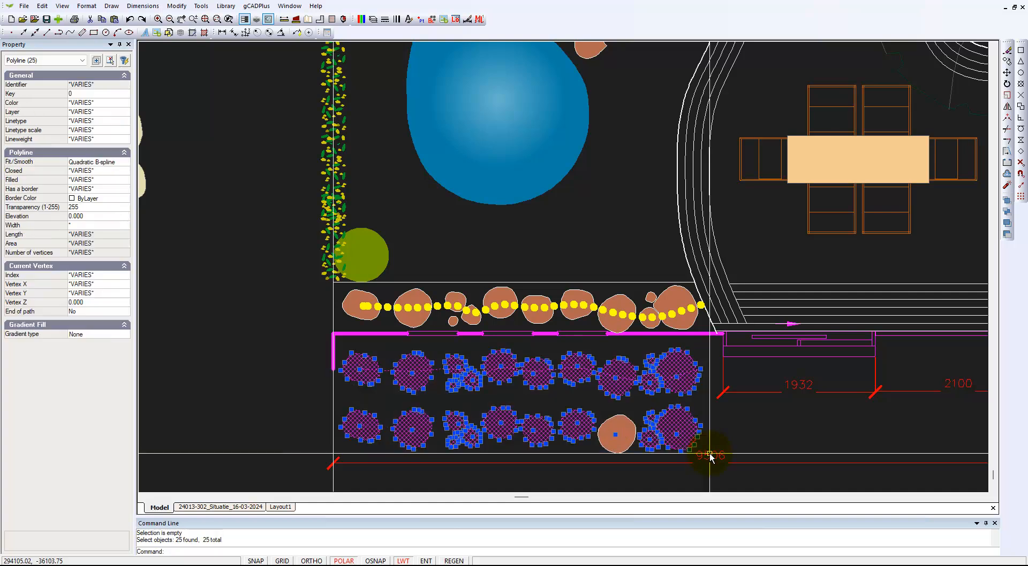
click(624, 450)
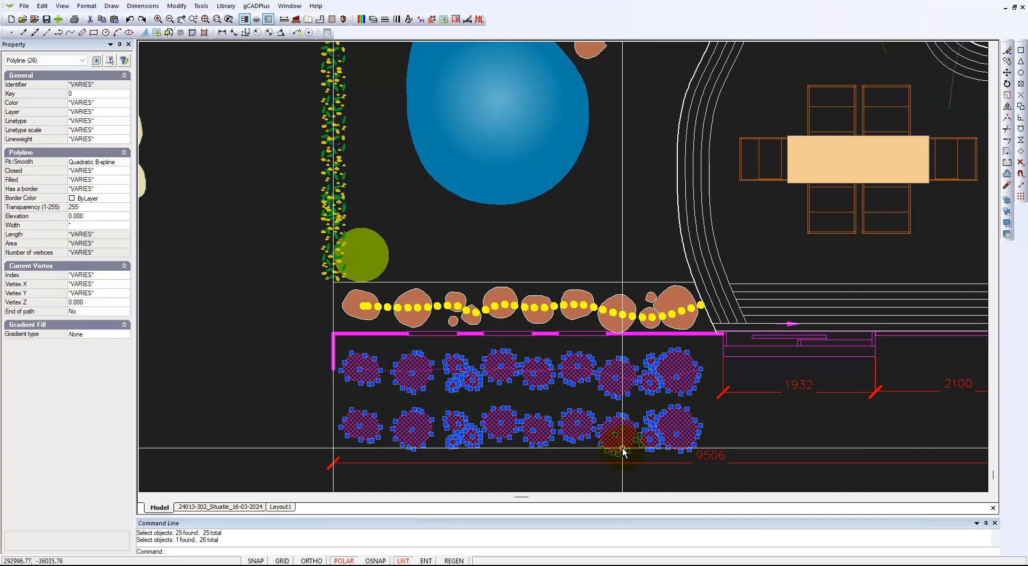
right_click(610, 447)
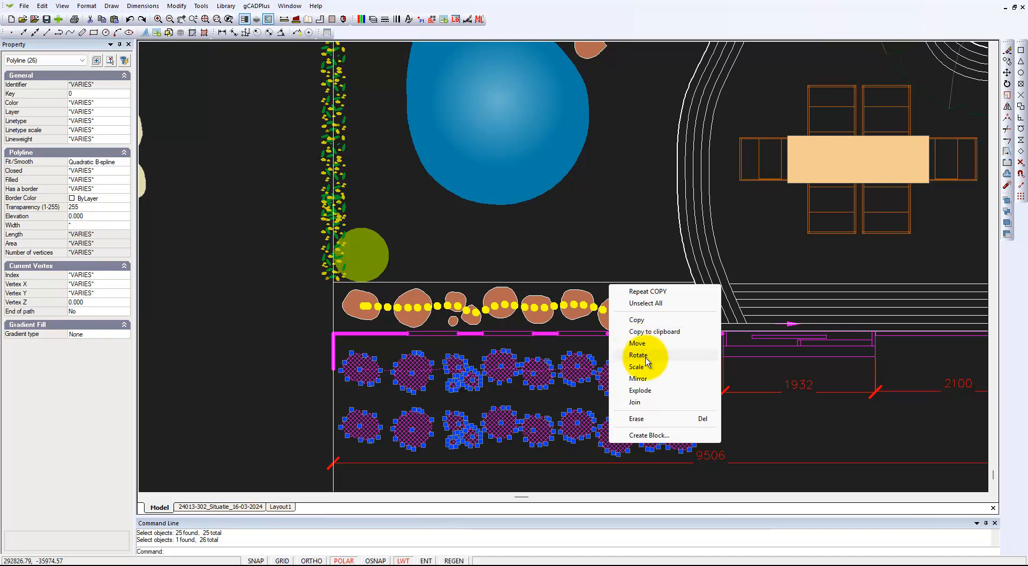
click(640, 421)
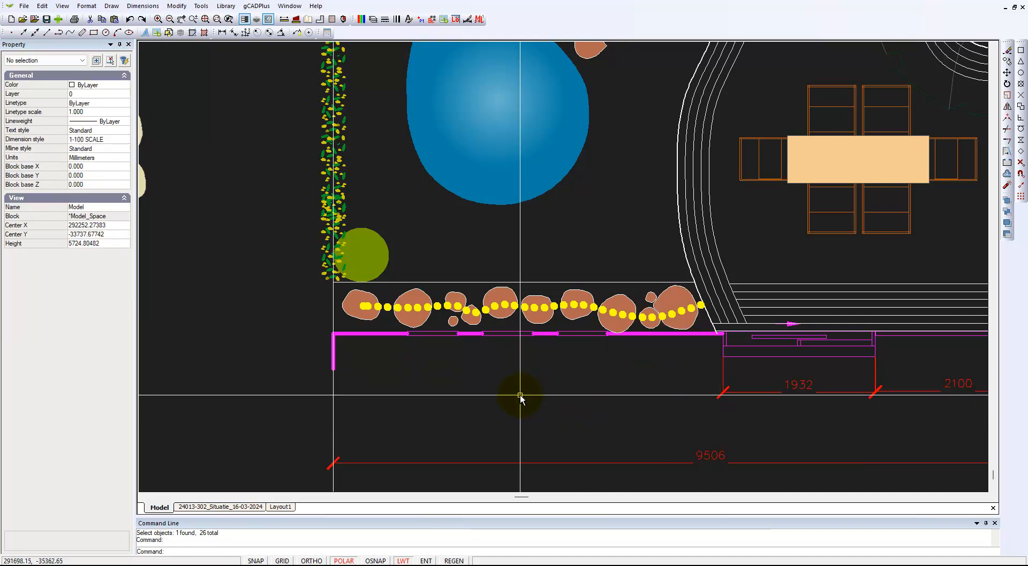
- Set the linetype of the dotted polyline through the remaining stone row to DOTX2 and deselect it
click(501, 304)
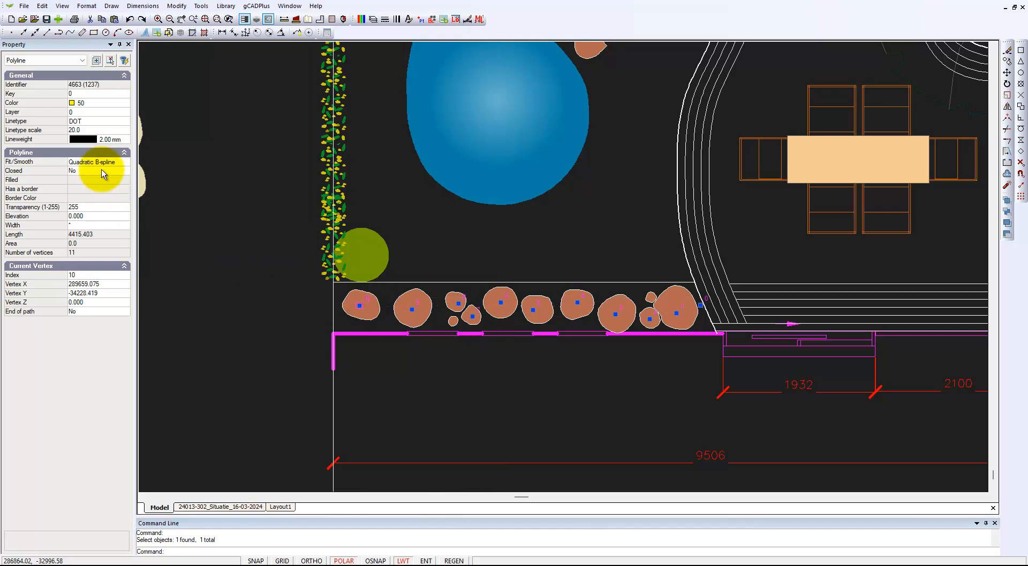
click(125, 122)
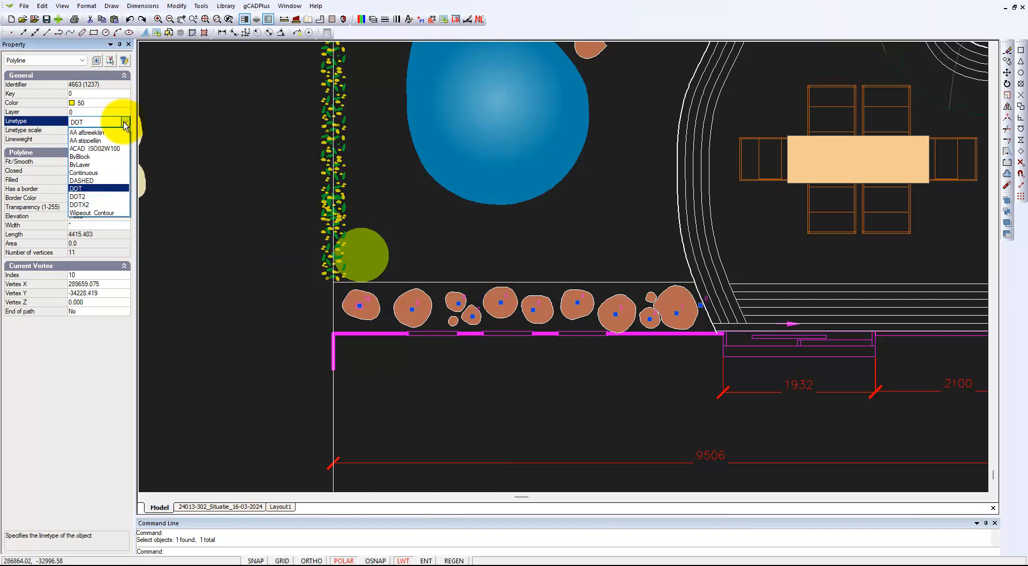
click(97, 205)
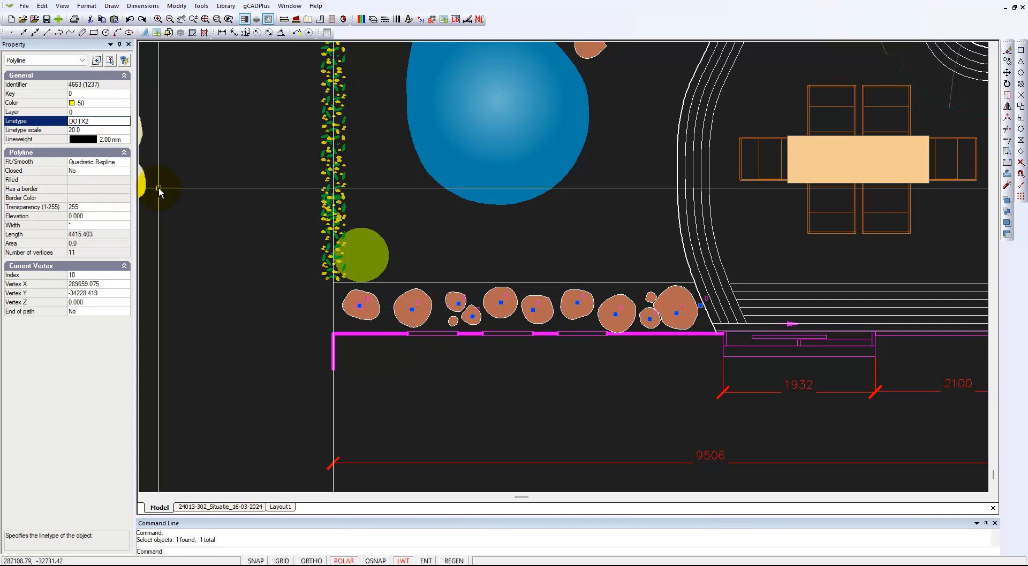
key(Escape)
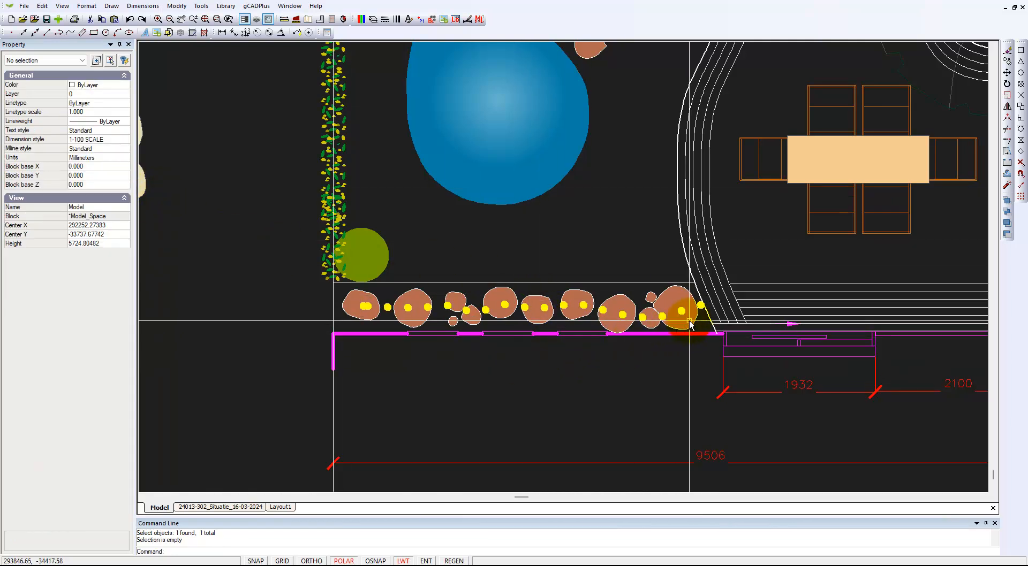
right_click(650, 381)
click(639, 385)
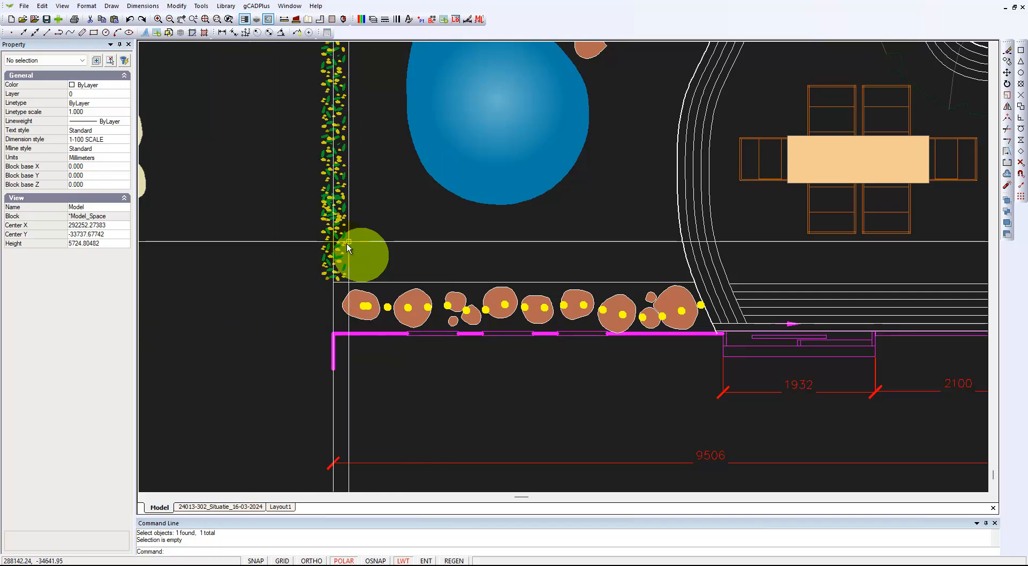
- Turn off the L-DIM layer to hide the dimensions in the drawing
click(373, 19)
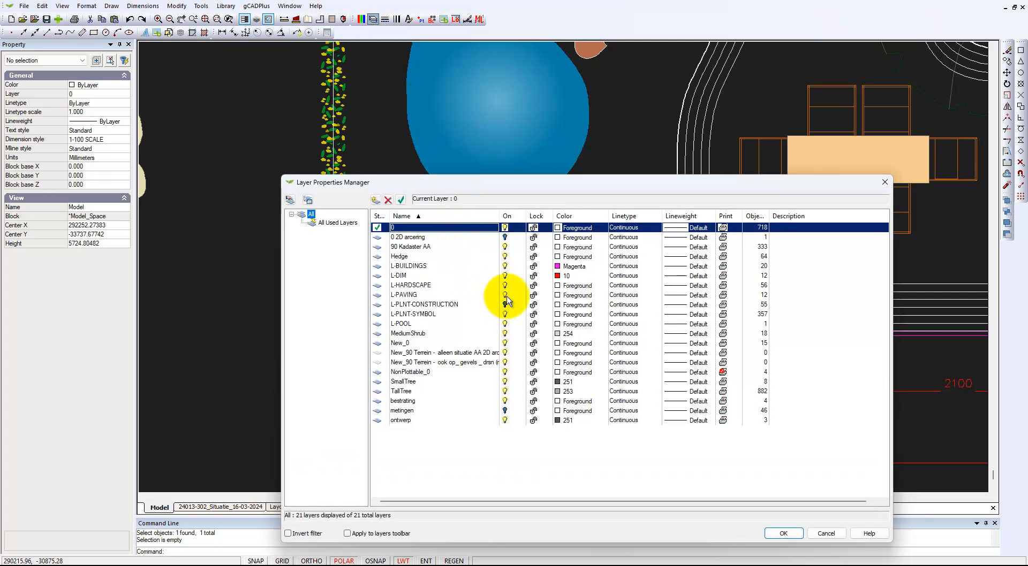
click(505, 276)
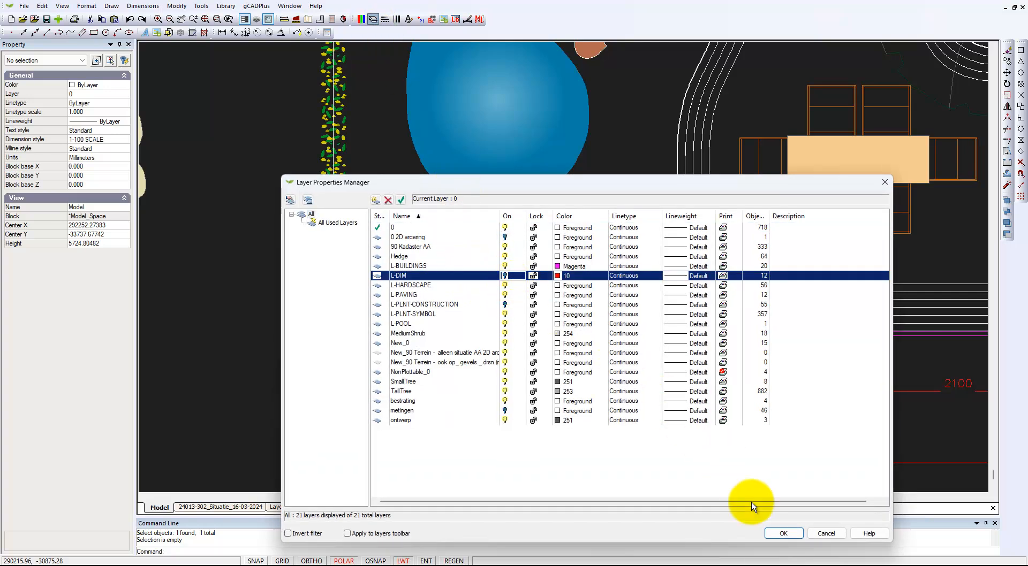
click(777, 534)
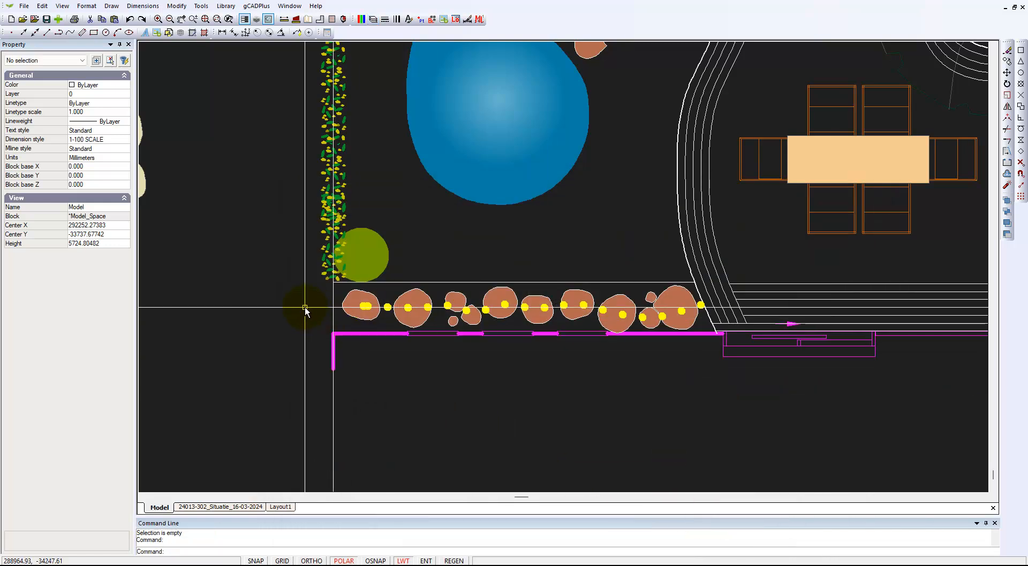
scroll(286, 314, down, 1)
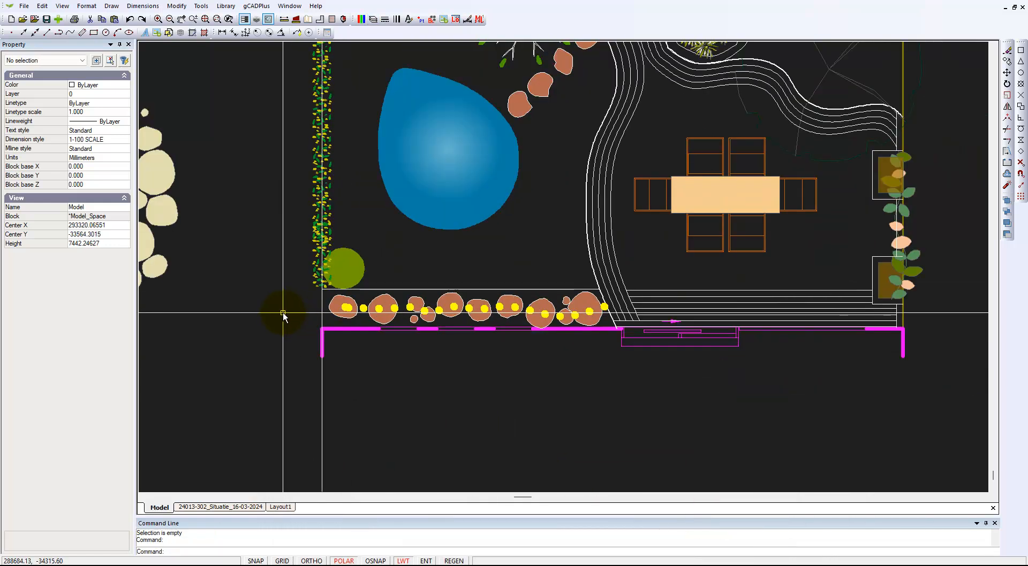